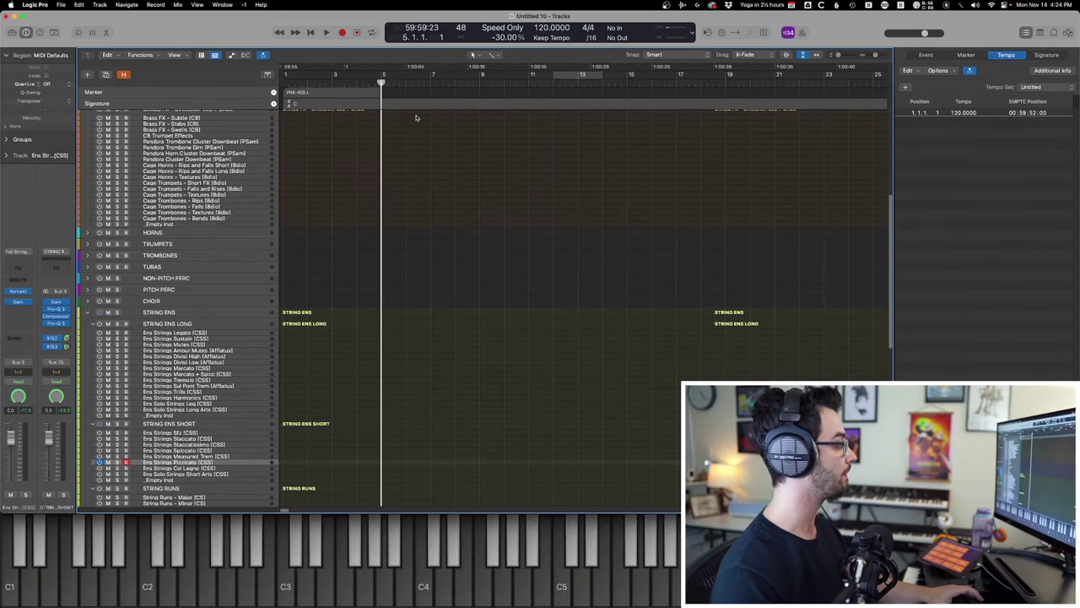
# Select the Ens Brass Mute Arts [CSB] track in the BRASS ENS stack for playing
pyautogui.scroll(6, 250, 213)
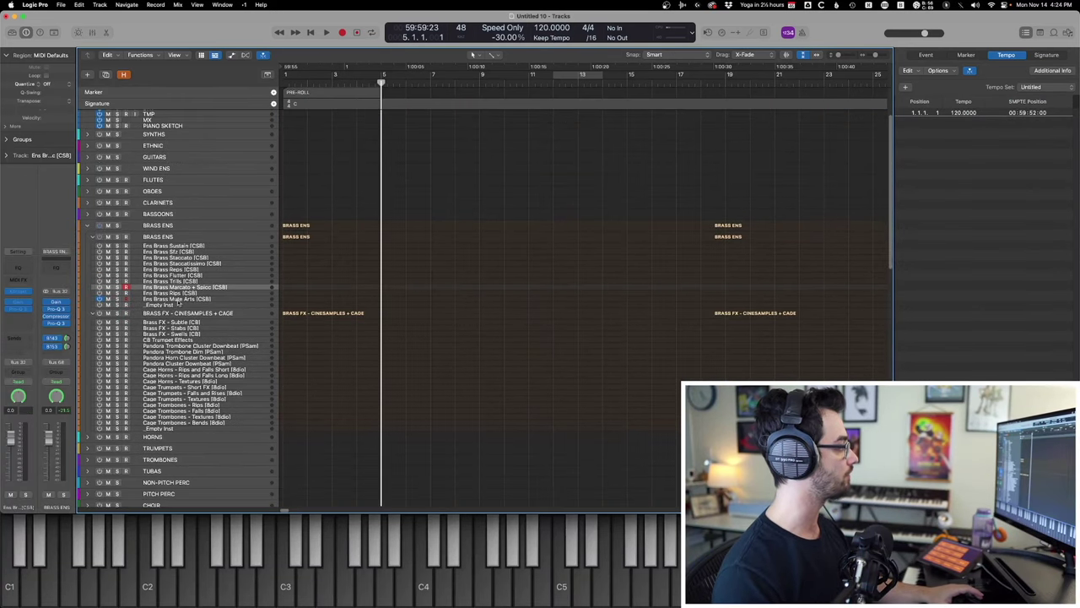
pyautogui.click(165, 299)
pyautogui.scroll(-7, 401, 311)
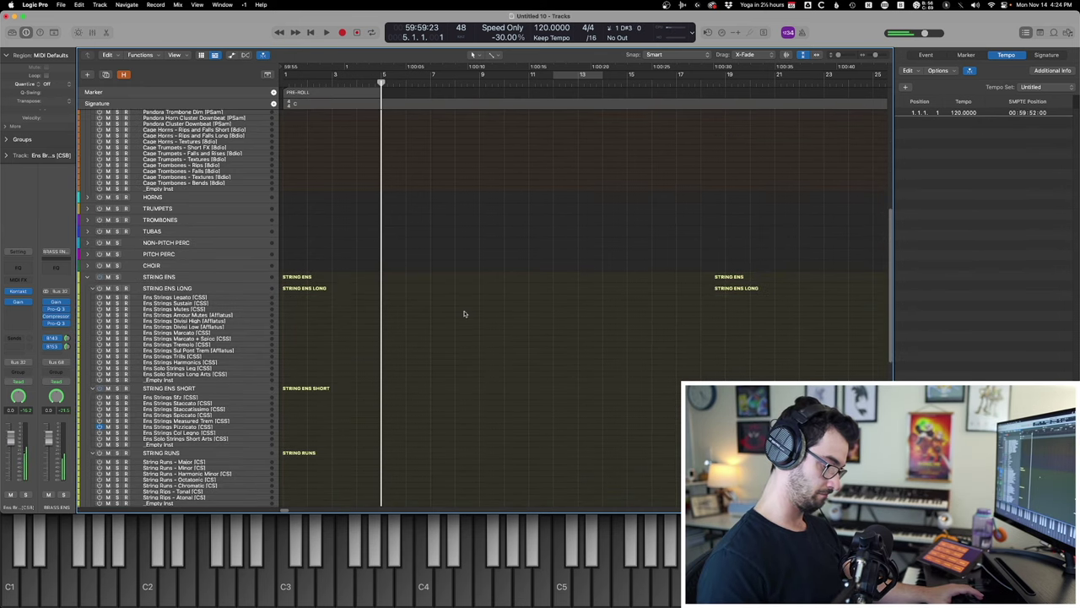
# Select the Ens Strings Pizzicato [CSS] track and record-enable Ens Brass Mute Arts [CSB] along with it
pyautogui.scroll(-6, 498, 309)
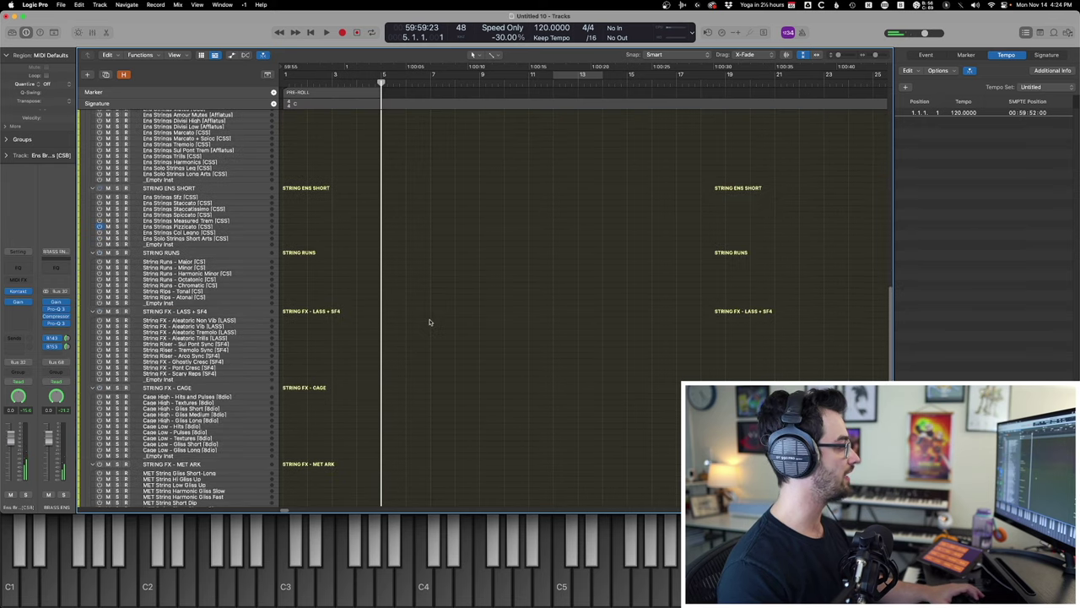
pyautogui.scroll(4, 553, 358)
pyautogui.click(553, 362)
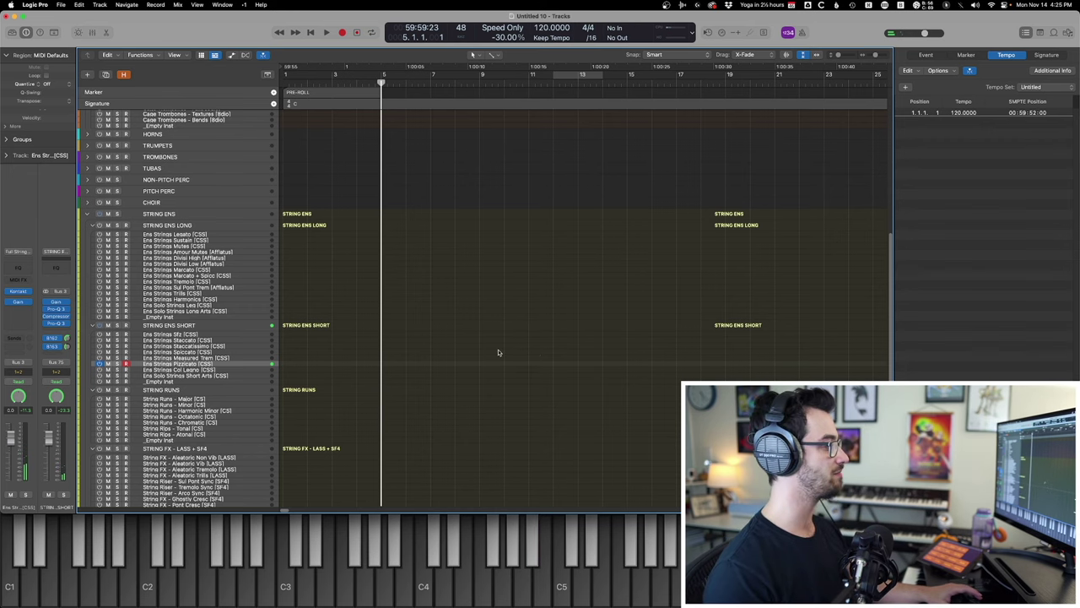
pyautogui.scroll(5, 296, 272)
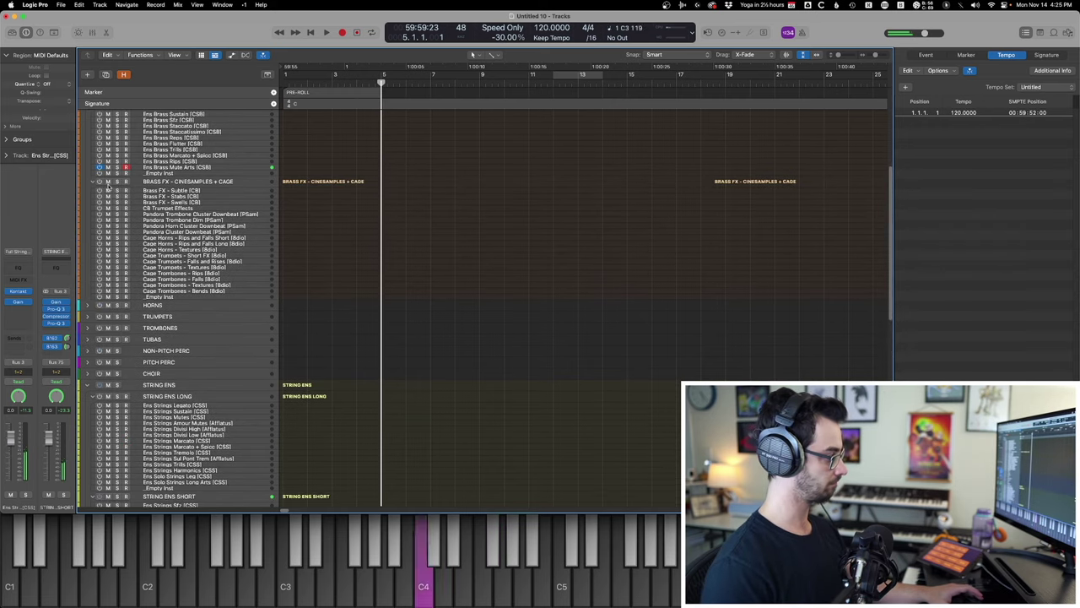
# Expand the FLUTES stack and record-enable its Flute Arts [CSW] track
pyautogui.scroll(-10, 474, 284)
pyautogui.scroll(5, 437, 292)
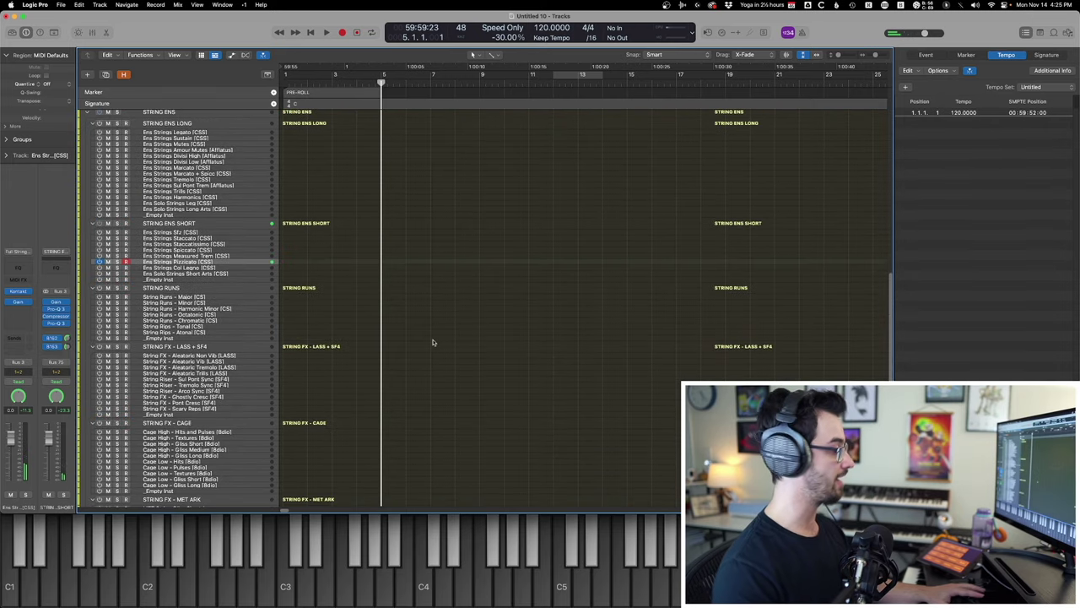
pyautogui.scroll(-5, 430, 343)
pyautogui.scroll(4, 242, 278)
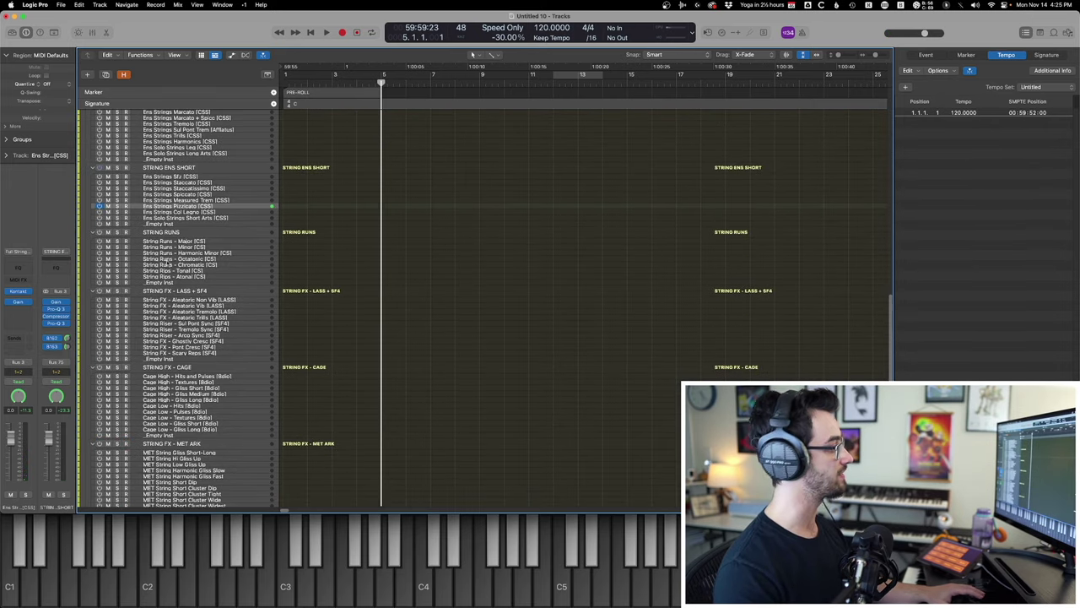
pyautogui.scroll(10, 144, 217)
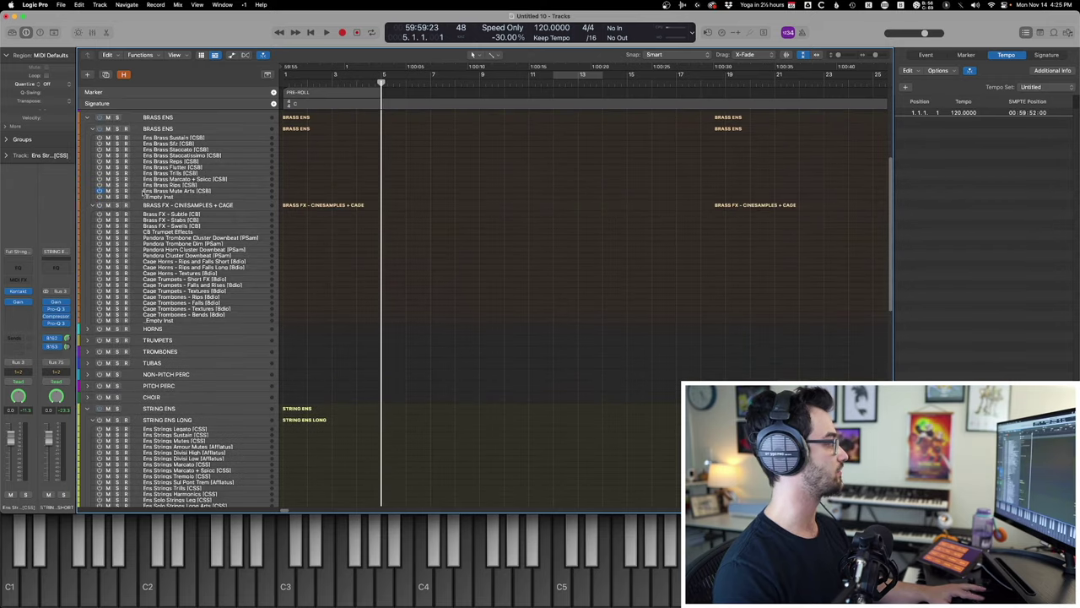
pyautogui.scroll(3, 150, 156)
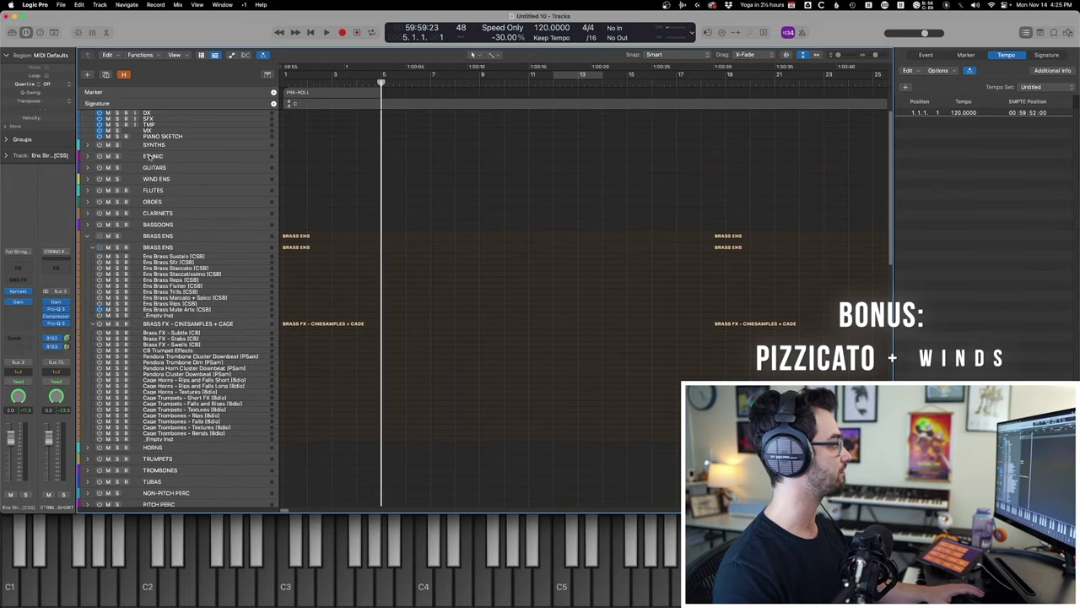
pyautogui.click(147, 193)
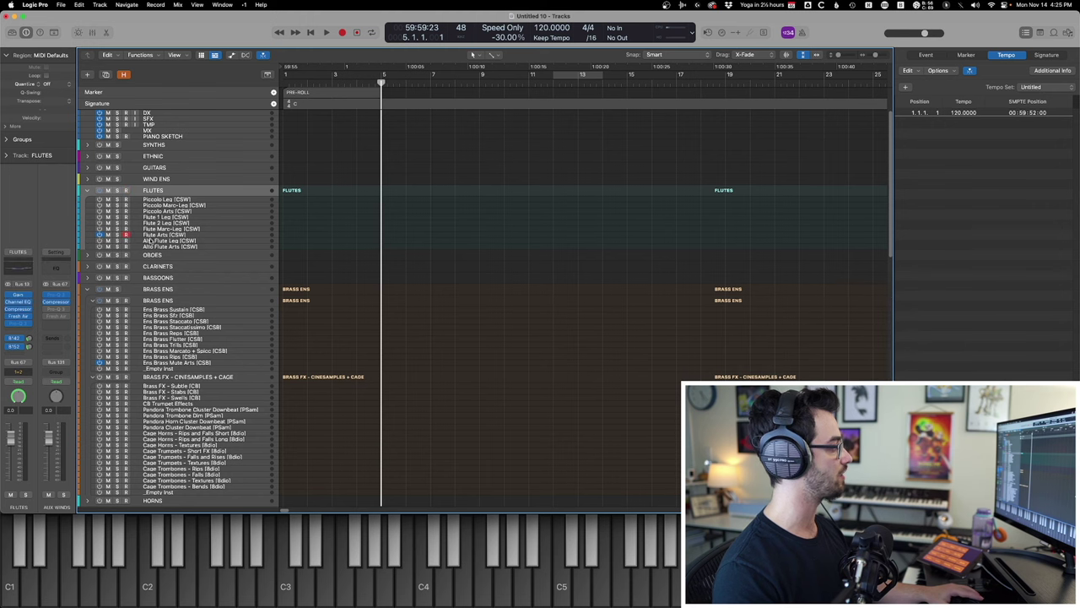
pyautogui.scroll(-3, 149, 240)
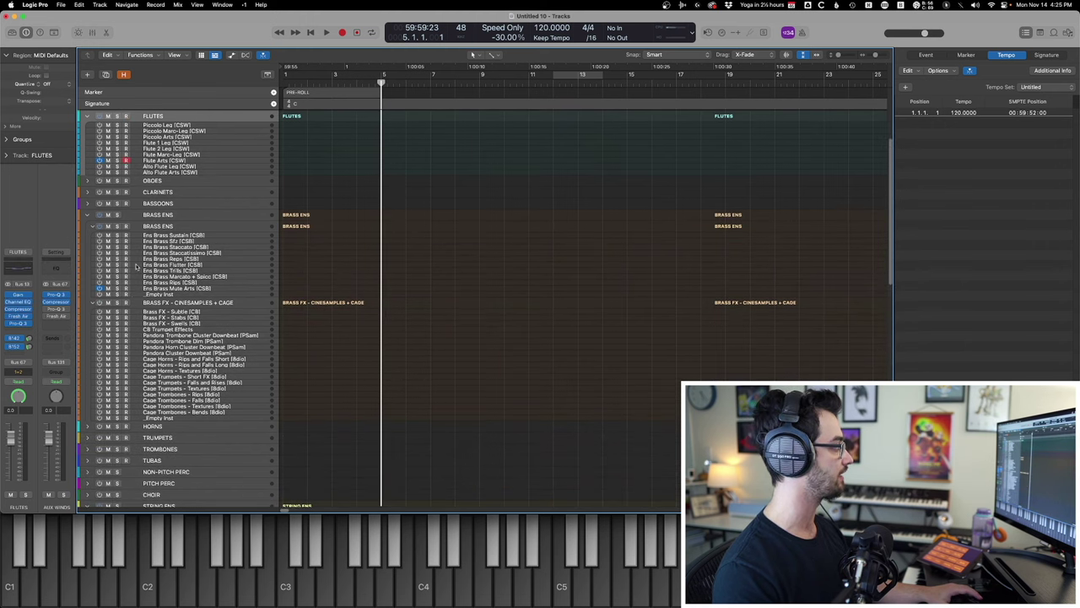
pyautogui.scroll(-10, 125, 290)
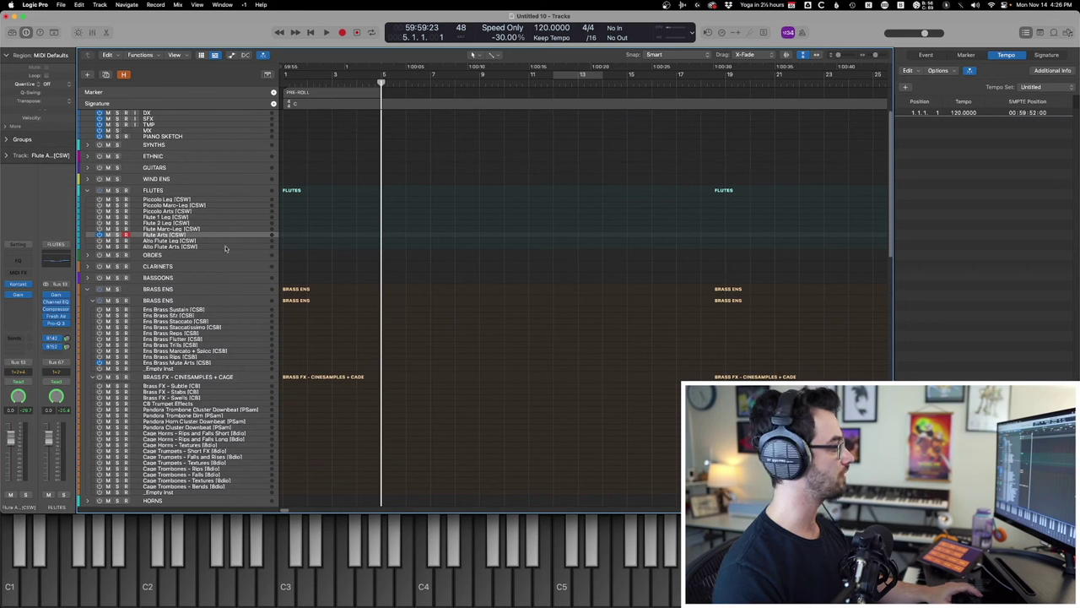
# Expand the BASSOONS stack and select the Bassoon Arts [CSW] track
pyautogui.click(184, 272)
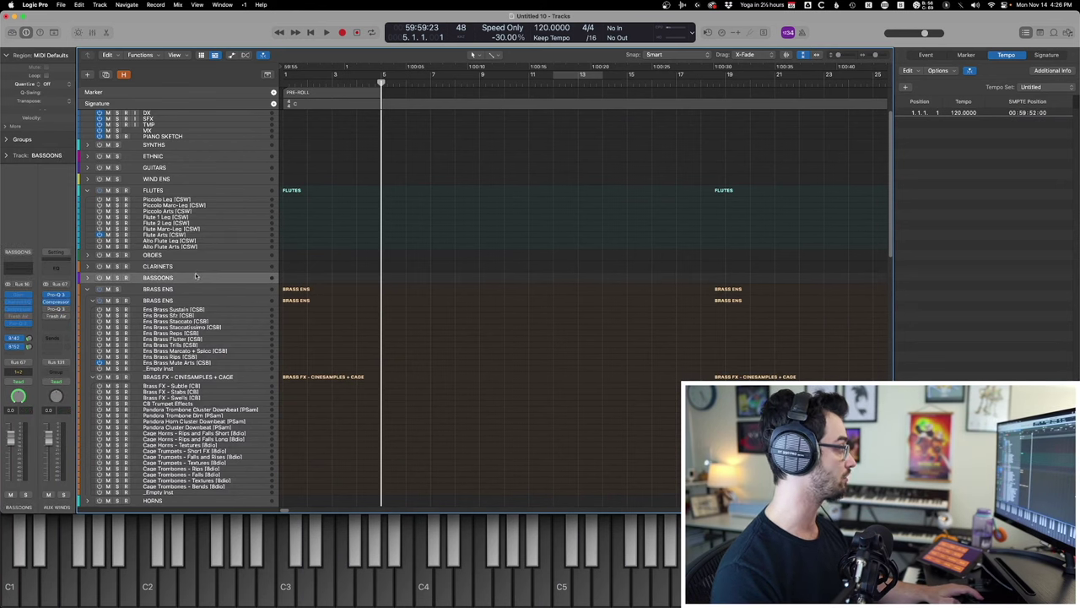
pyautogui.doubleClick(195, 276)
pyautogui.click(202, 304)
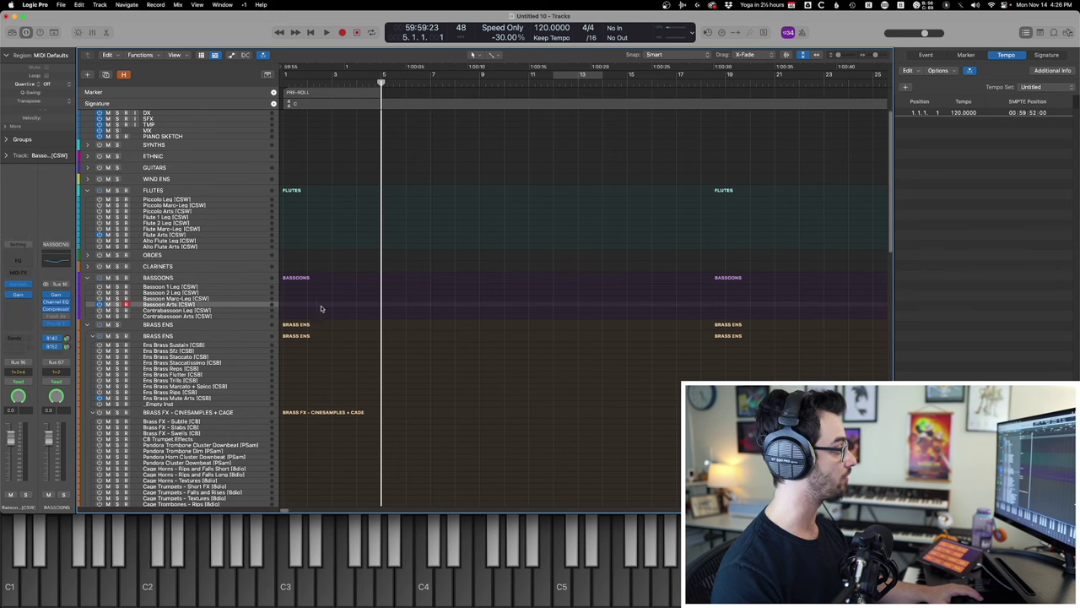
# Record-enable the Flute Arts [CSW] track together with Celesta [SK] to layer the two instruments
pyautogui.scroll(-15, 327, 331)
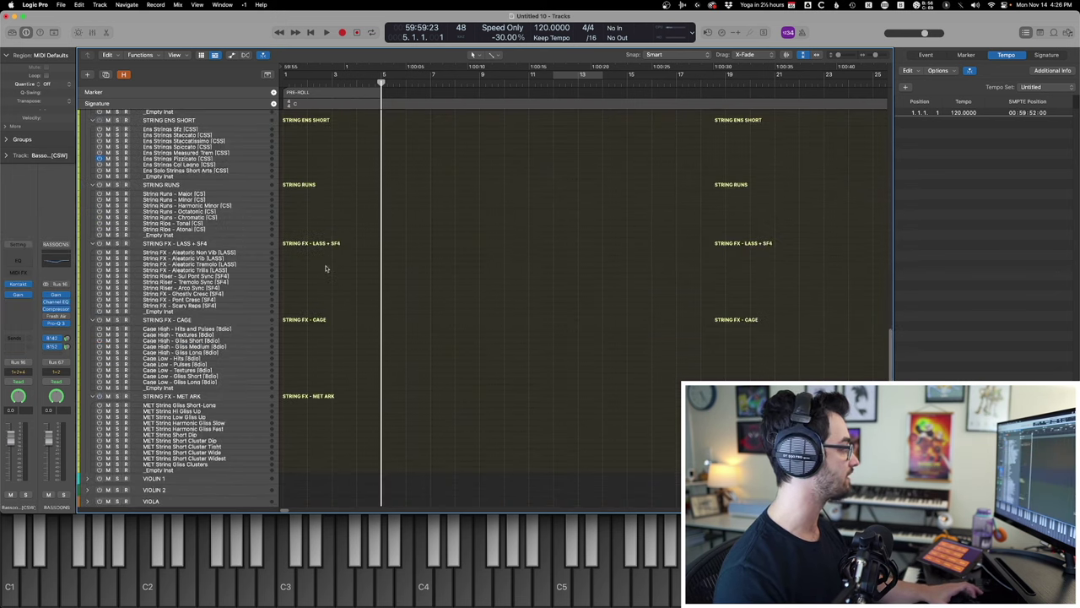
pyautogui.scroll(-3, 325, 269)
pyautogui.scroll(5, 326, 269)
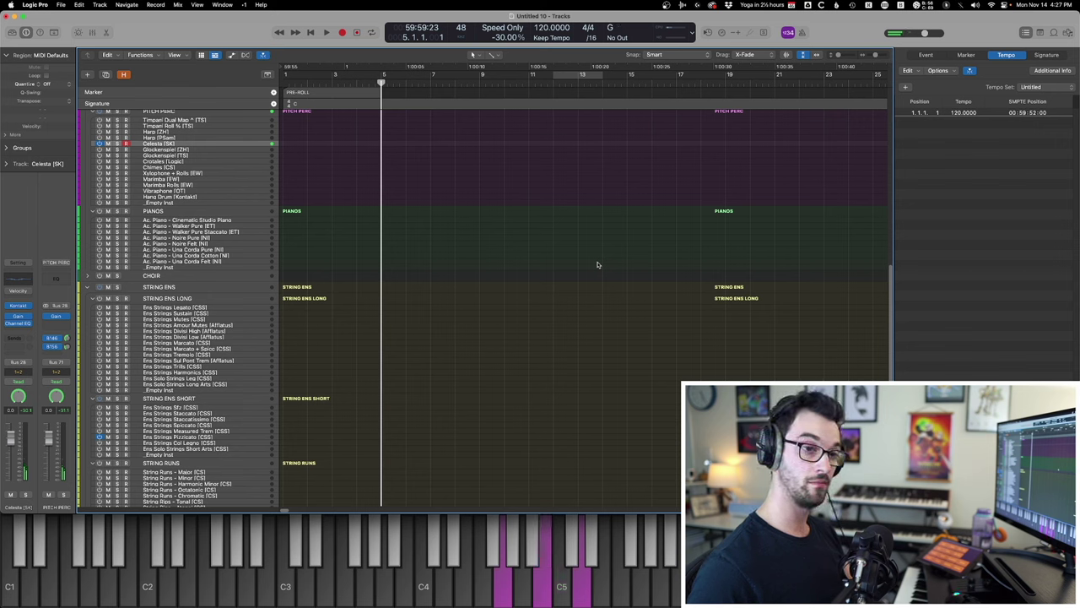
pyautogui.scroll(8, 379, 250)
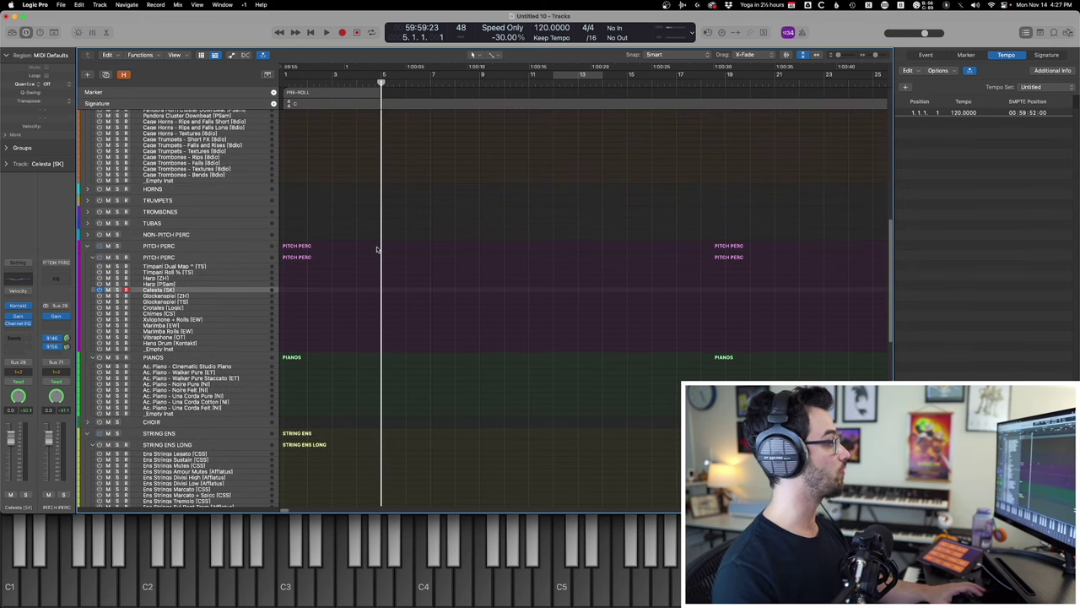
pyautogui.scroll(5, 180, 200)
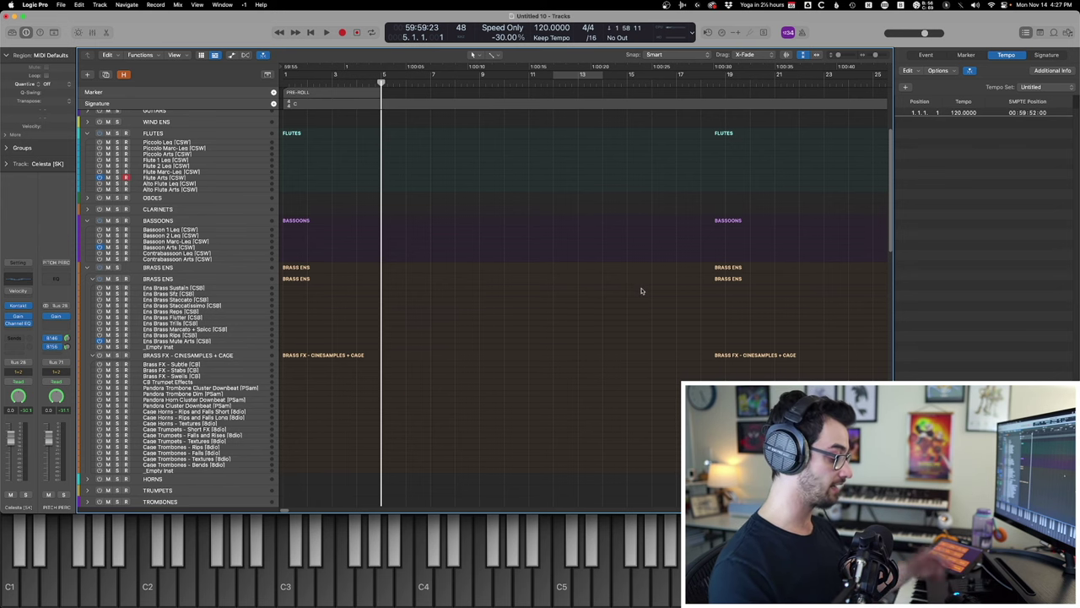
# Set the transpose of the Celesta [SK] track to +12
pyautogui.scroll(-12, 154, 269)
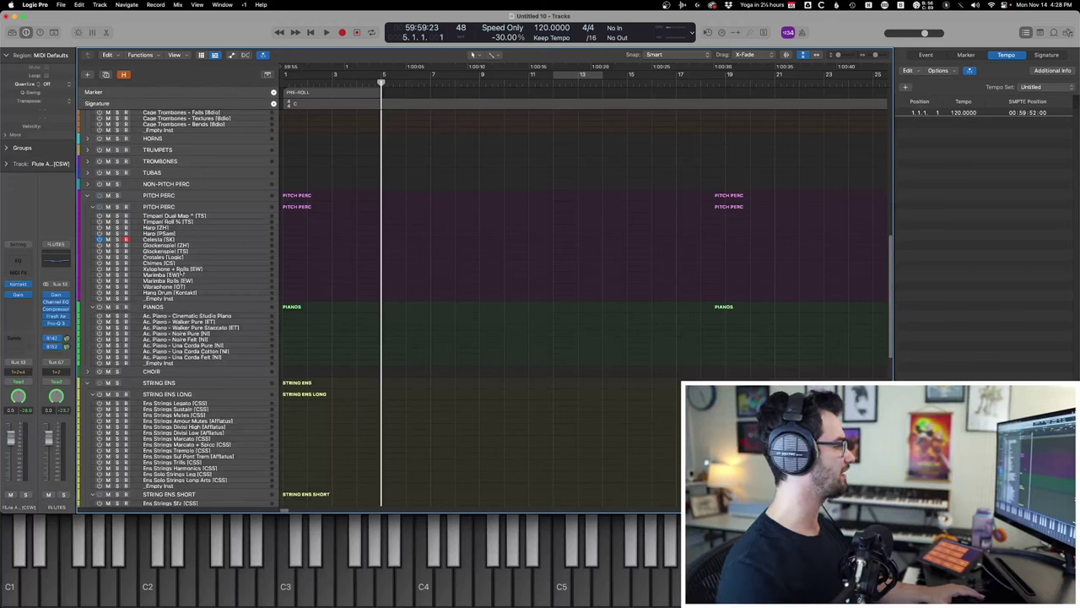
pyautogui.click(168, 268)
pyautogui.click(156, 240)
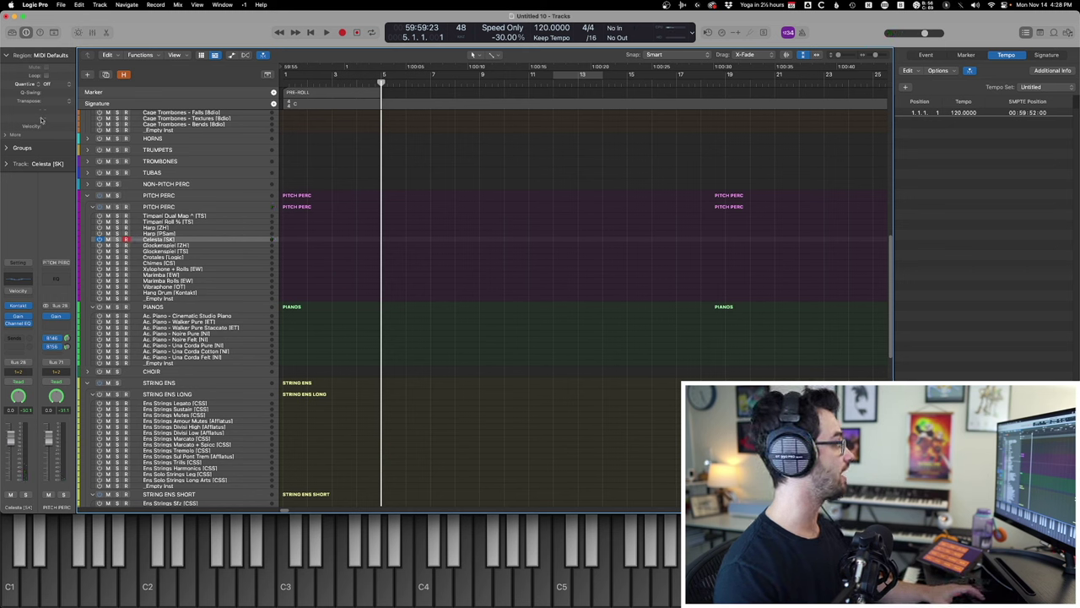
pyautogui.click(9, 165)
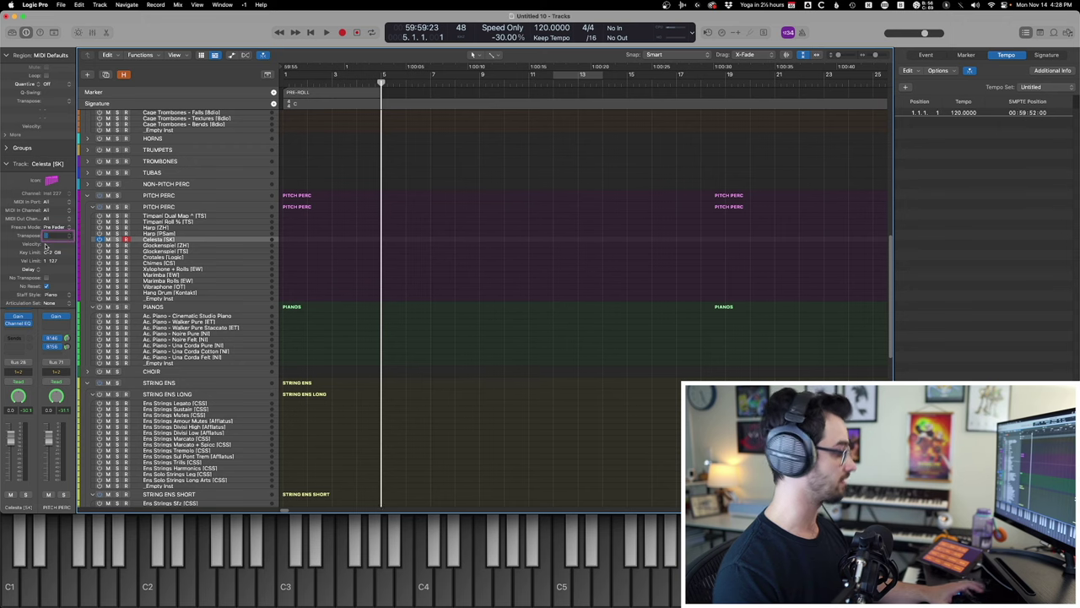
pyautogui.write('12')
pyautogui.press('Return')
# Select the Flute Arts [CSW] track in the FLUTES stack
pyautogui.scroll(10, 201, 275)
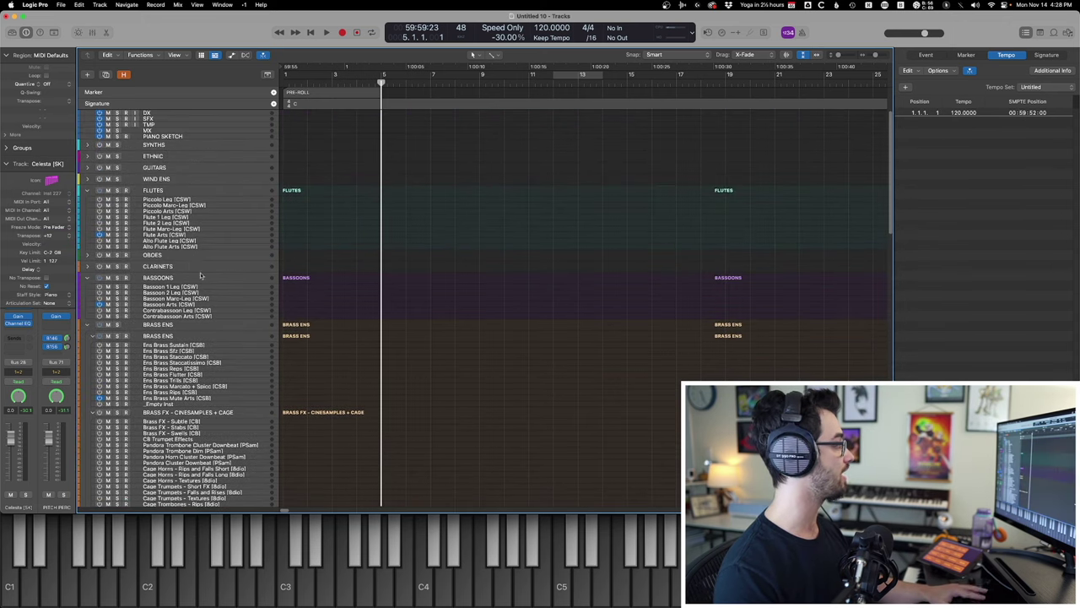
pyautogui.click(147, 236)
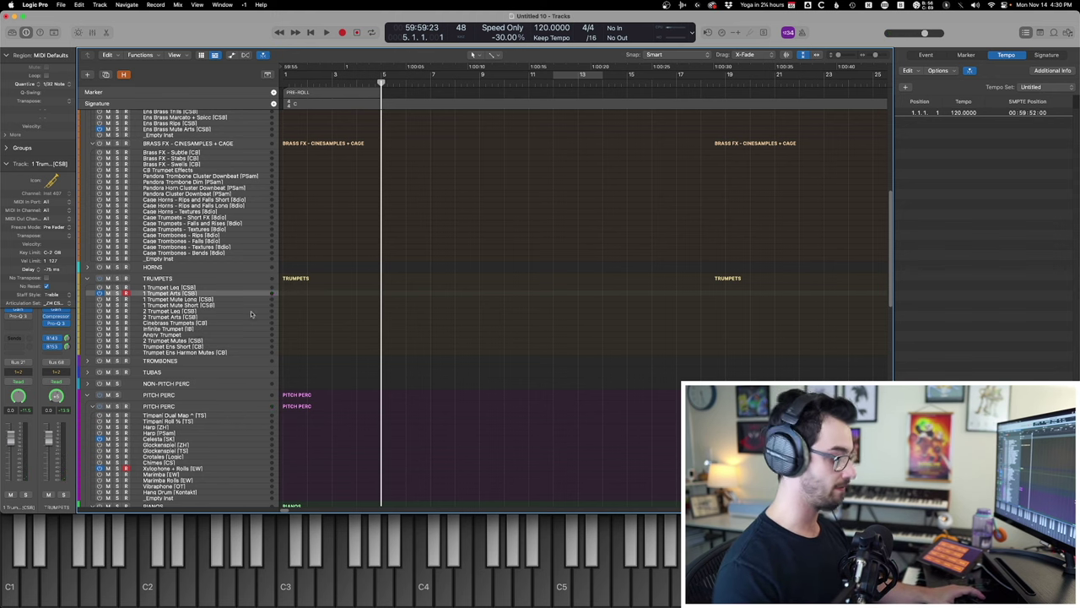
# Select Xylophone + Rolls [EW] and keep 1 Trumpet Arts [CSB] record-enabled so both instruments play together
pyautogui.press('Down')
pyautogui.press('Down')
pyautogui.press('Down')
pyautogui.press('Down')
pyautogui.press('Up')
pyautogui.press('Up')
pyautogui.press('Up')
pyautogui.press('Up')
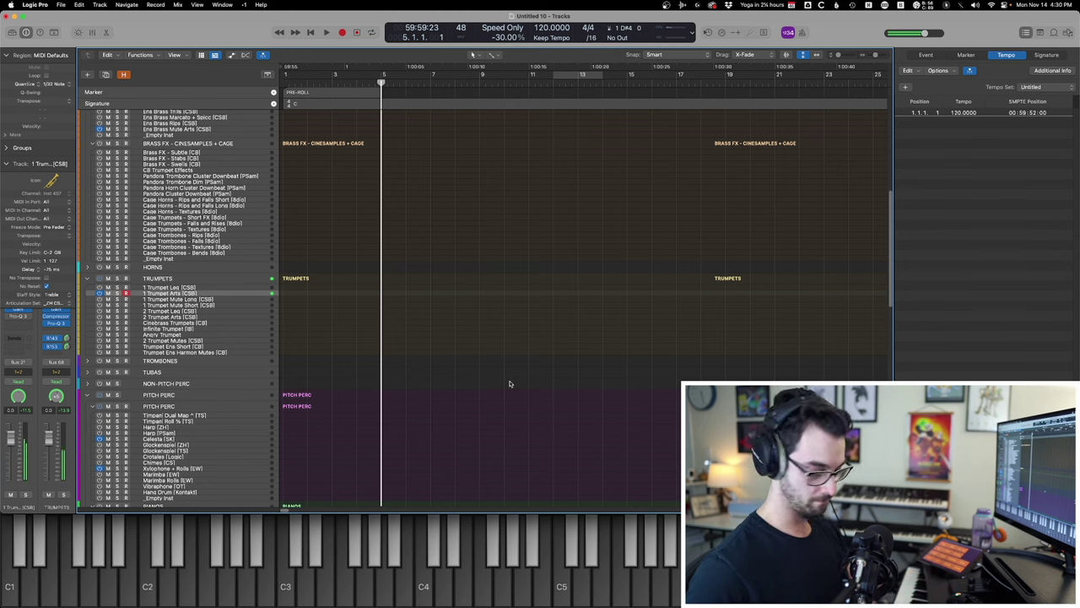
pyautogui.click(170, 469)
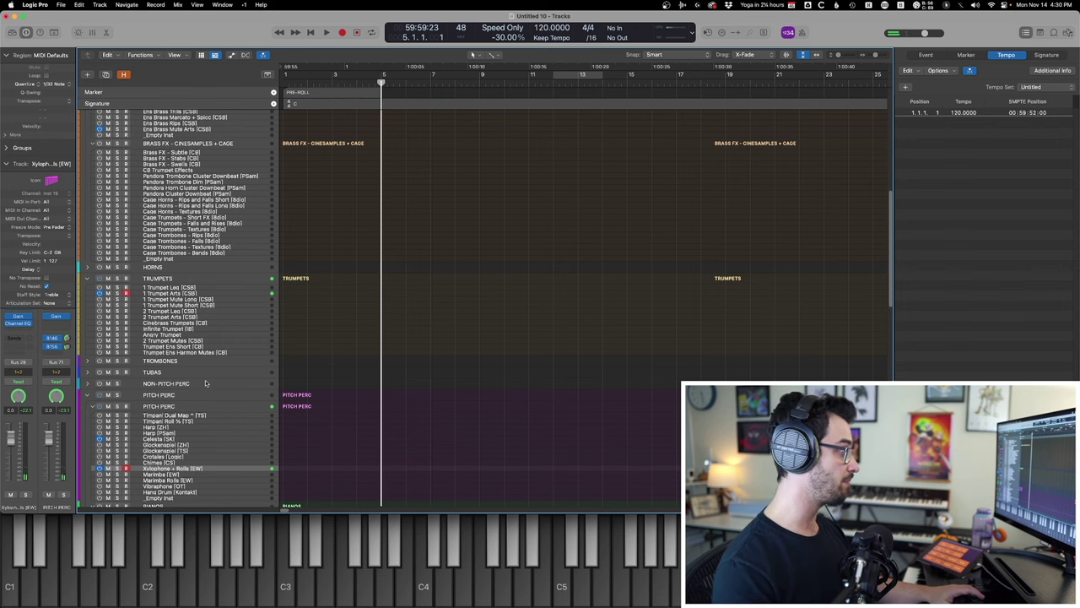
# Expand the NON-PITCH PERC stack and record-enable Snare Drum [TS] together with 1 Trumpet Arts [CSB]
pyautogui.click(221, 384)
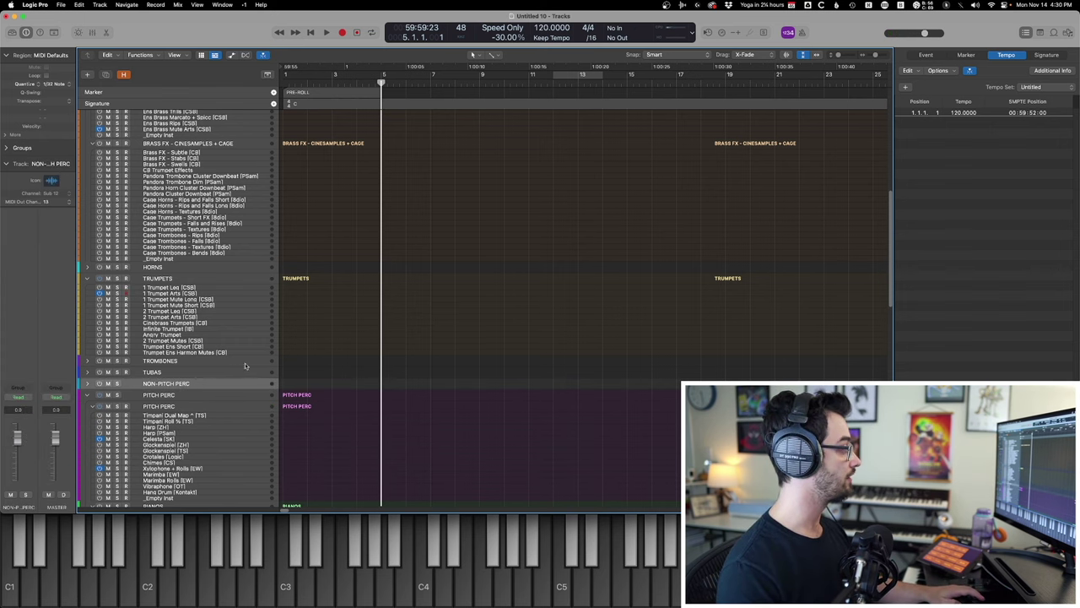
pyautogui.click(87, 383)
pyautogui.scroll(-3, 145, 403)
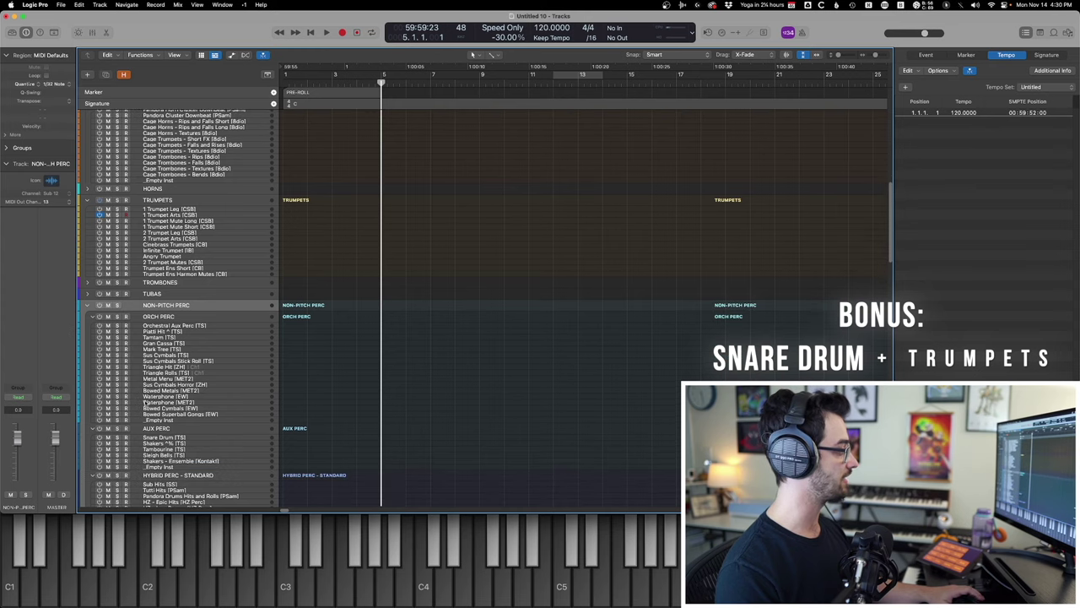
pyautogui.scroll(-3, 145, 403)
pyautogui.click(153, 398)
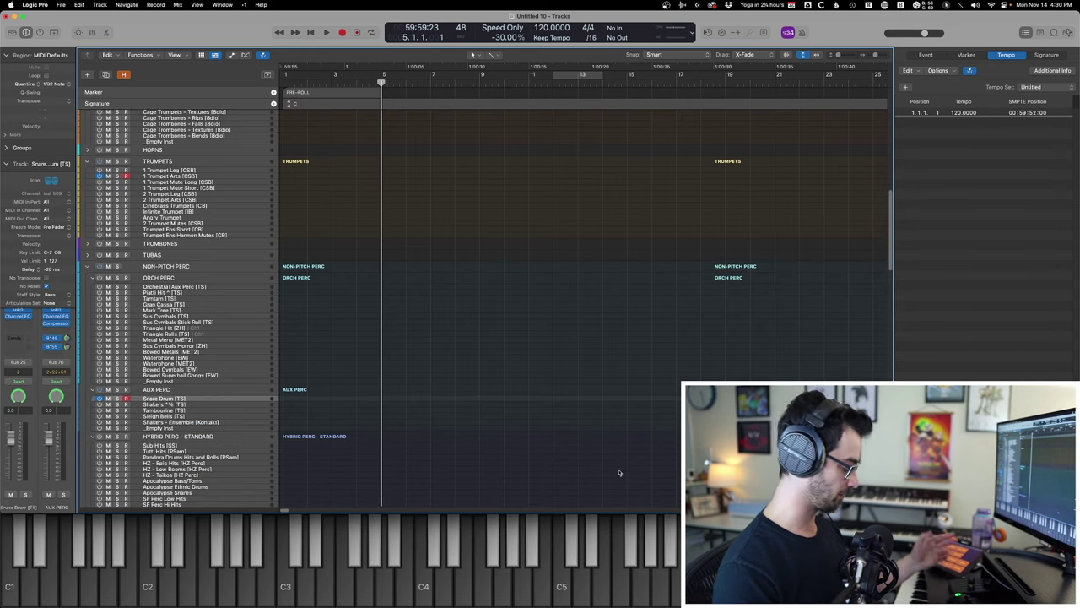
pyautogui.press('space')
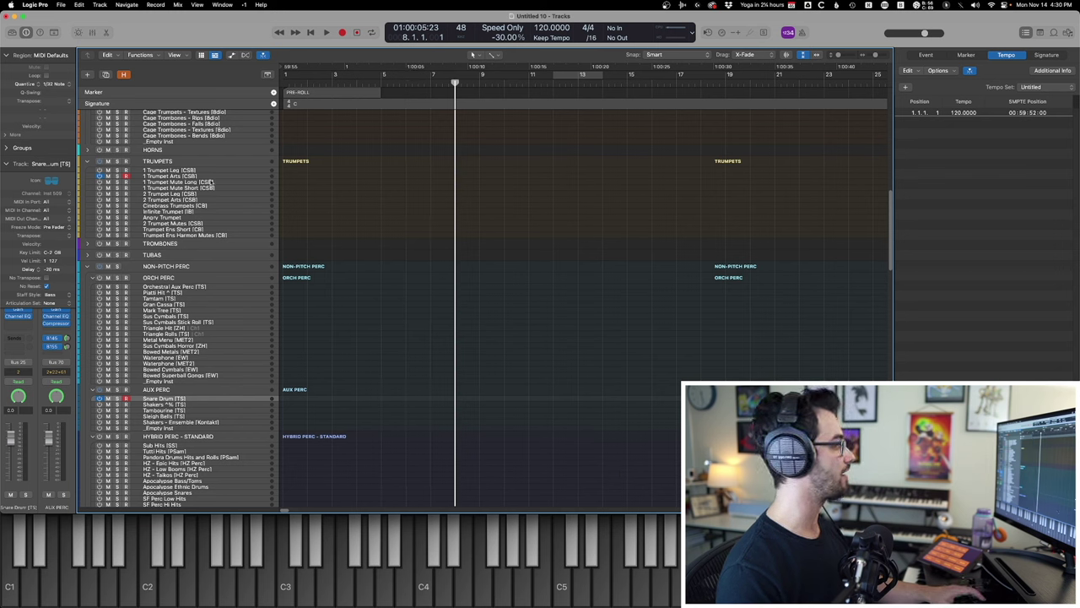
# Play a short chordal phrase on the 1 Trumpet Arts [CSB] track and capture it as a region starting at bar 6
pyautogui.click(209, 176)
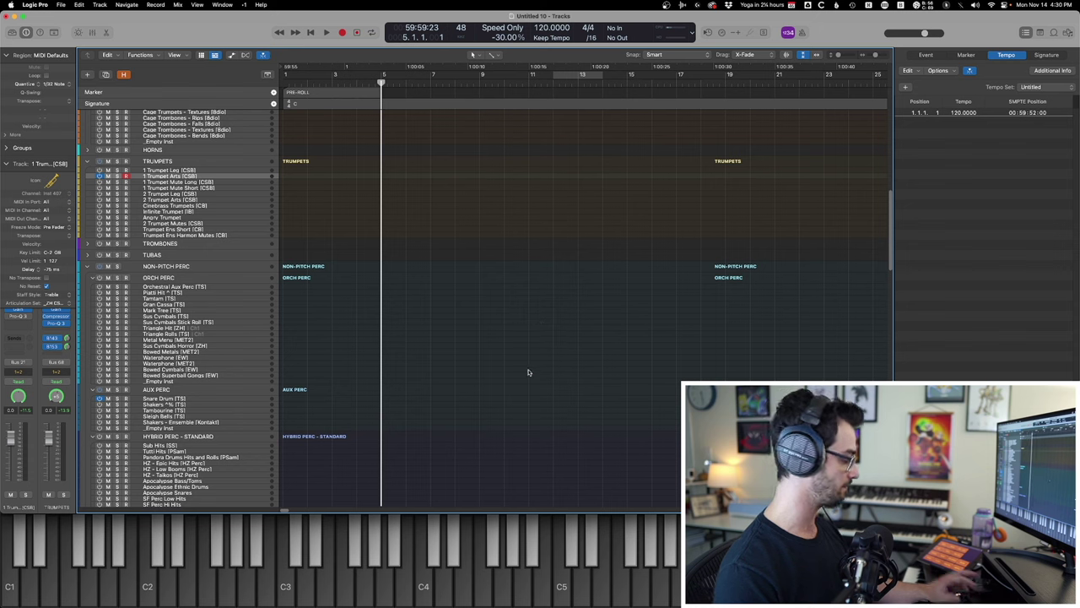
pyautogui.press('space')
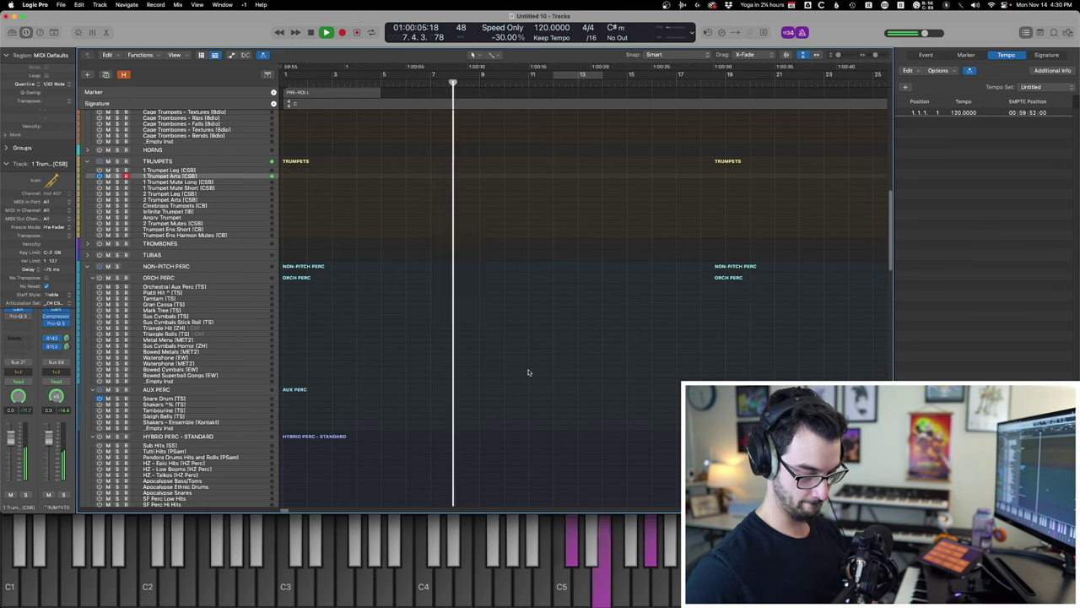
pyautogui.hotkey('shift', 'r')
pyautogui.press('space')
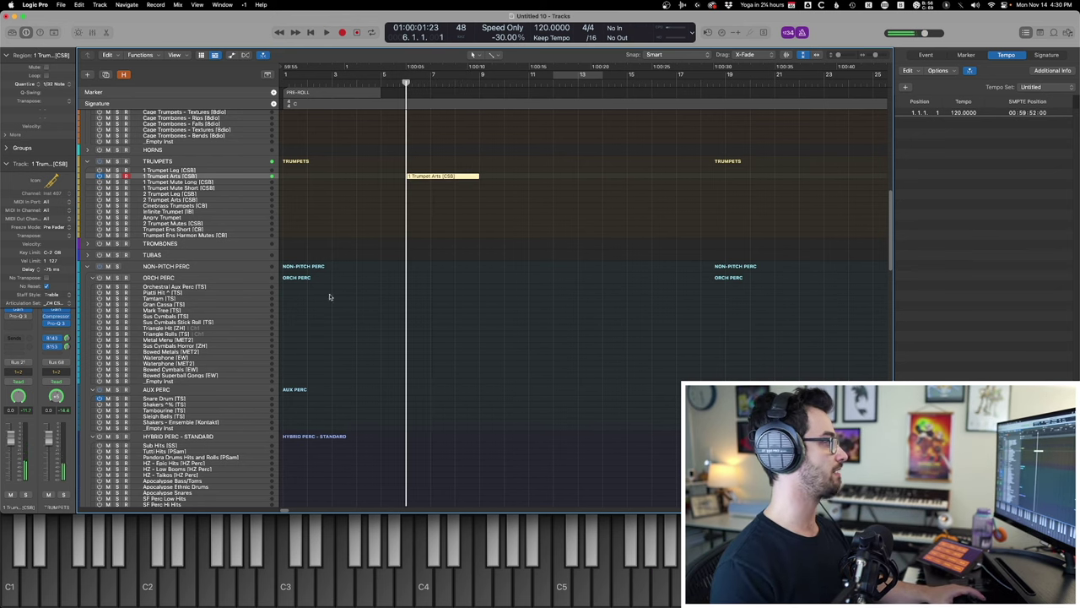
# Quantize all notes of the captured 1 Trumpet Arts [CSB] region to 1/16 notes in the Piano Roll
pyautogui.press('p')
pyautogui.press('super+a')
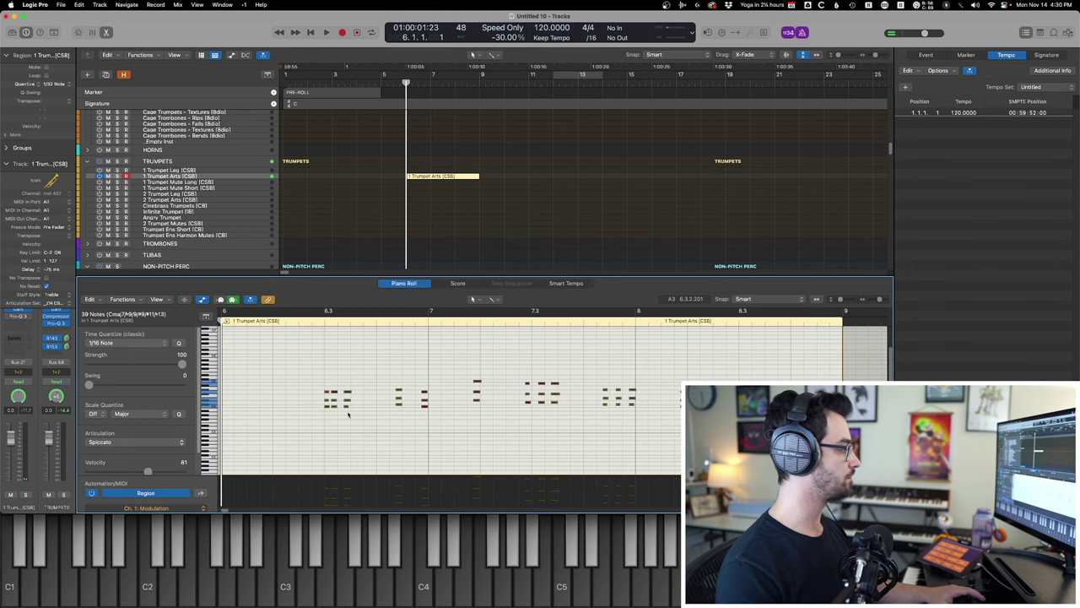
pyautogui.press('q')
pyautogui.moveTo(371, 376); pyautogui.dragTo(429, 454)
pyautogui.click(465, 417)
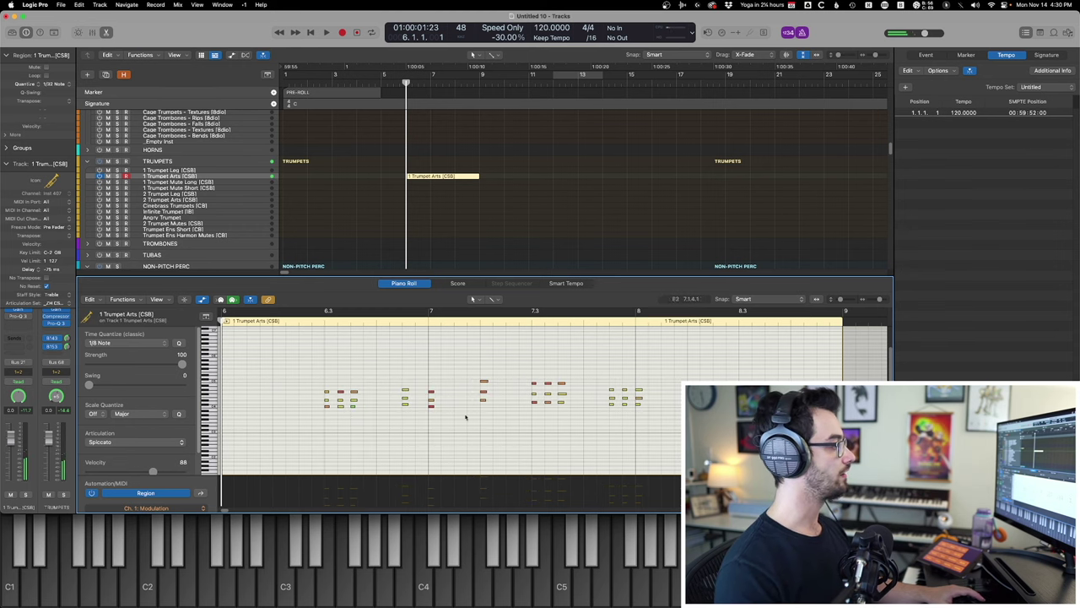
pyautogui.press('p')
# Paste a copy of the trumpet region onto the Snare Drum [TS] track at bar 6 and open it in the Piano Roll
pyautogui.click(146, 398)
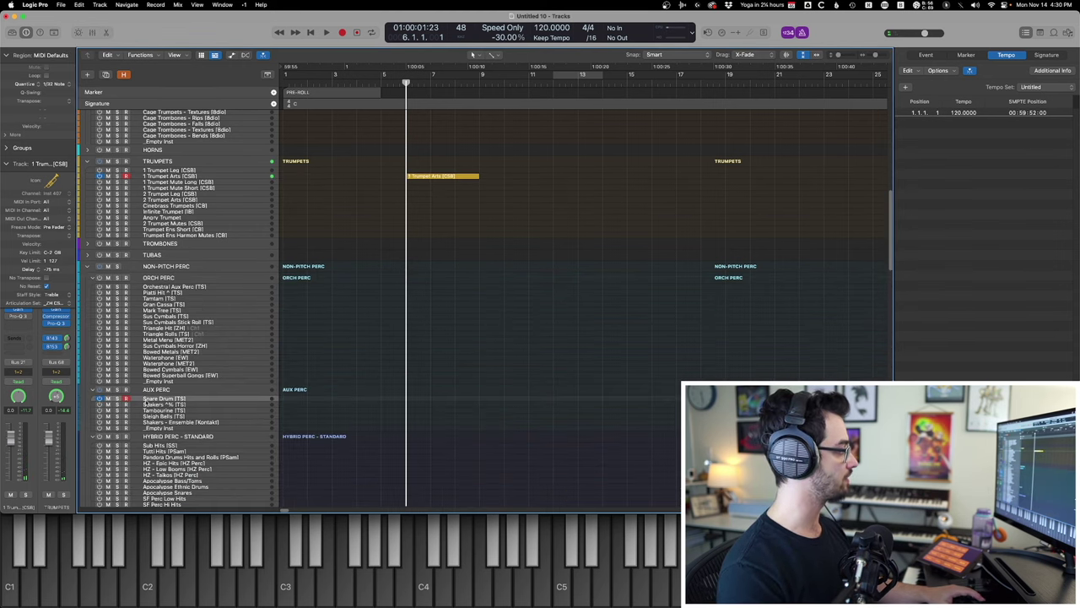
pyautogui.press('super+v')
pyautogui.press('p')
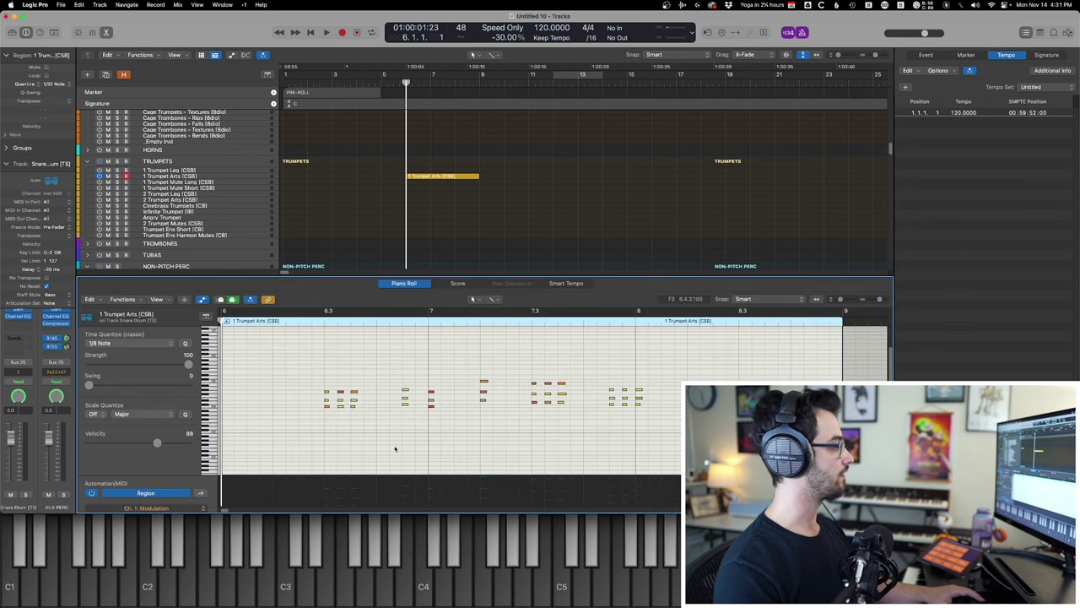
# Reduce the snare region's chords to their lowest notes and put all remaining notes on one snare pitch
pyautogui.moveTo(270, 363); pyautogui.dragTo(639, 369)
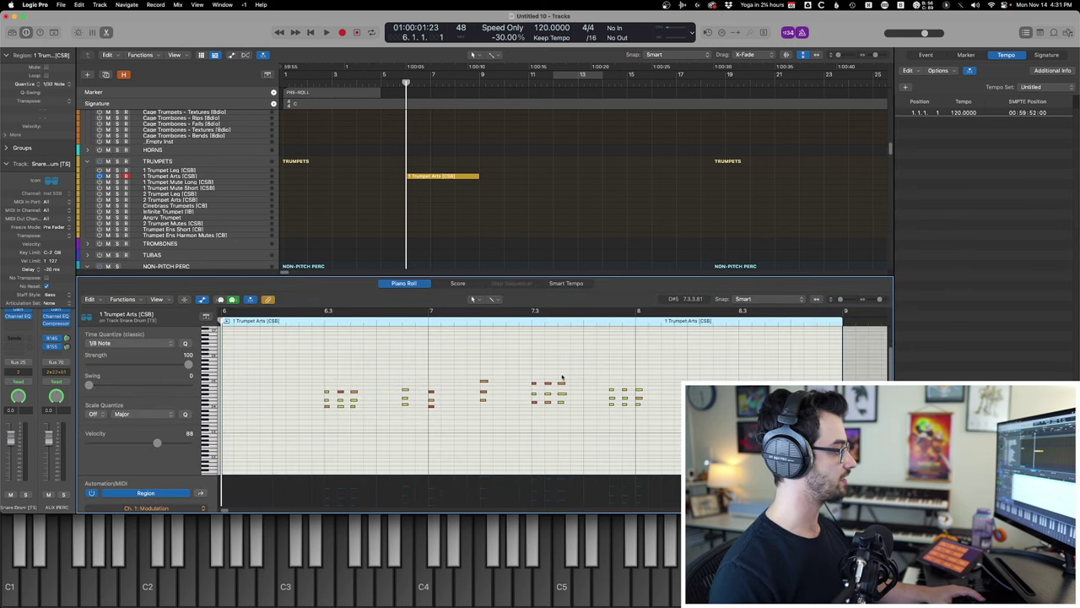
pyautogui.press('super+Up')
pyautogui.moveTo(306, 386); pyautogui.dragTo(440, 407)
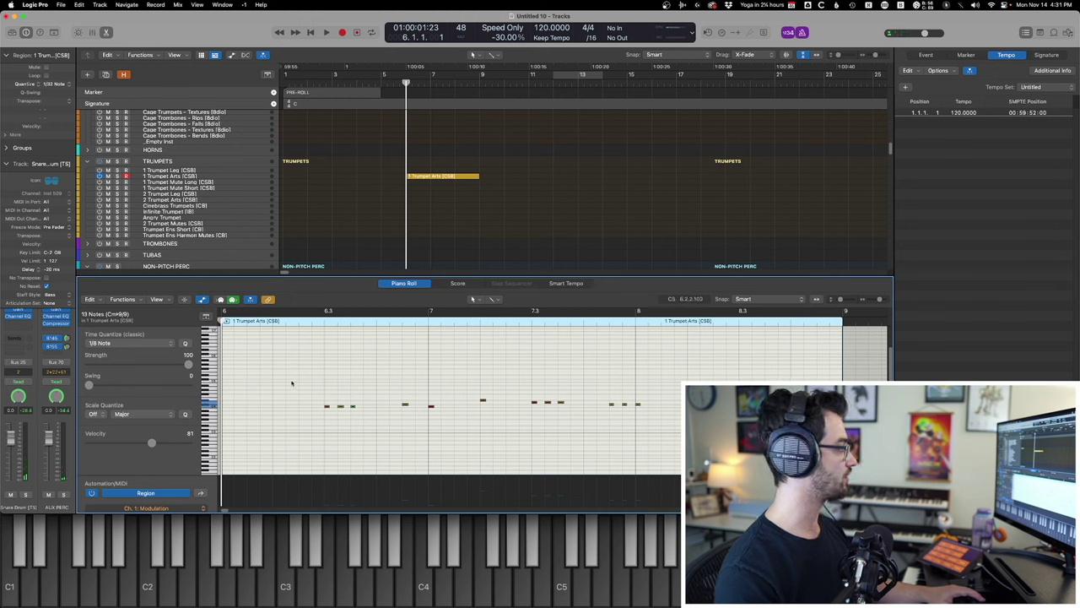
pyautogui.moveTo(320, 400); pyautogui.dragTo(303, 354)
# Play the trumpet and snare drum regions together from bar 6, then close the Piano Roll and select the snare region
pyautogui.press('space')
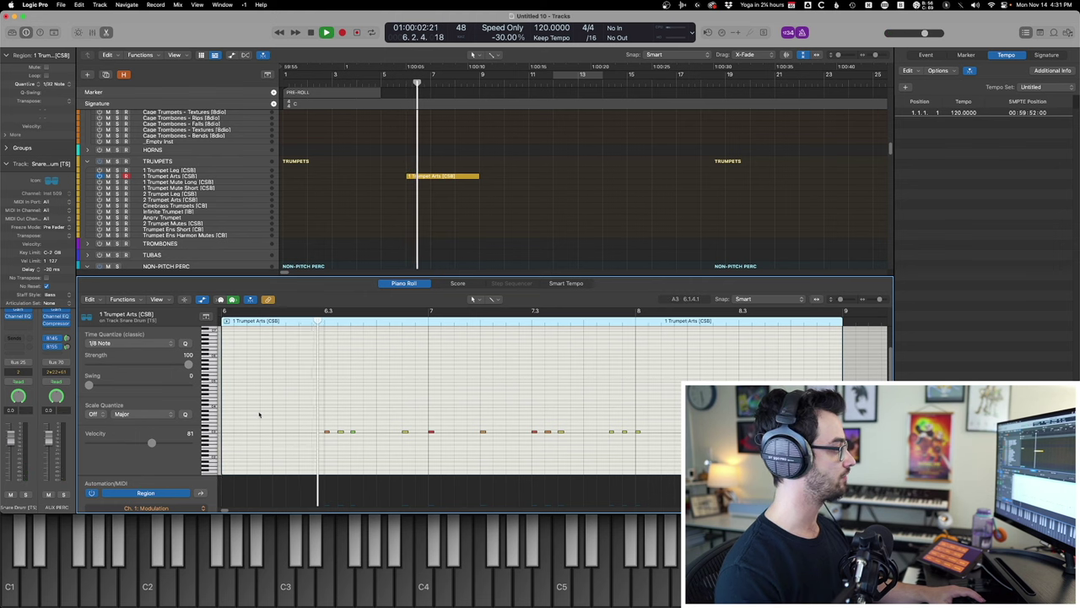
pyautogui.press('super+a')
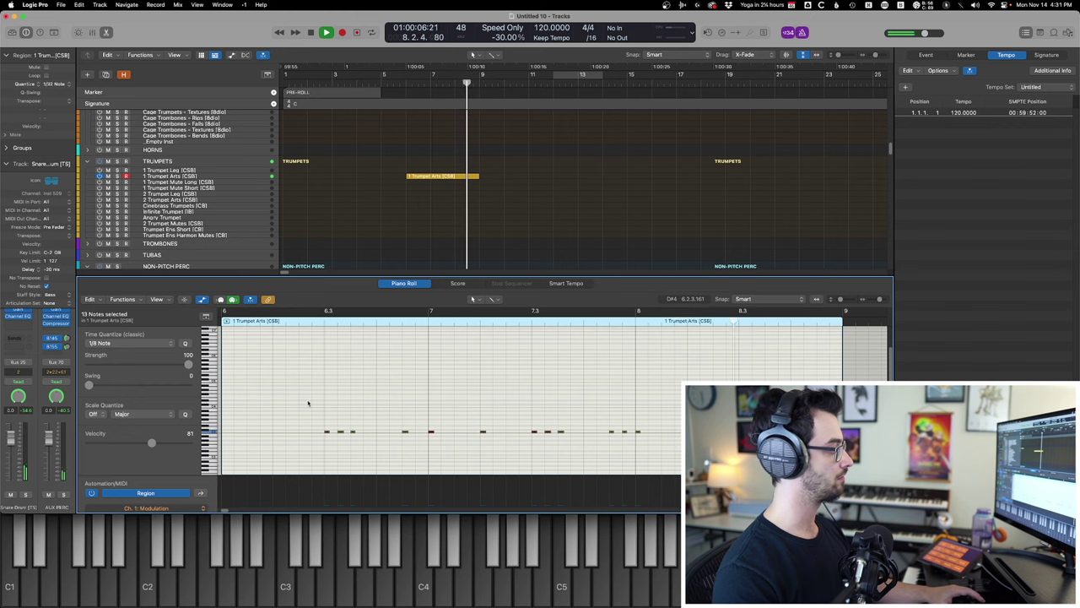
pyautogui.press('space')
pyautogui.press('e')
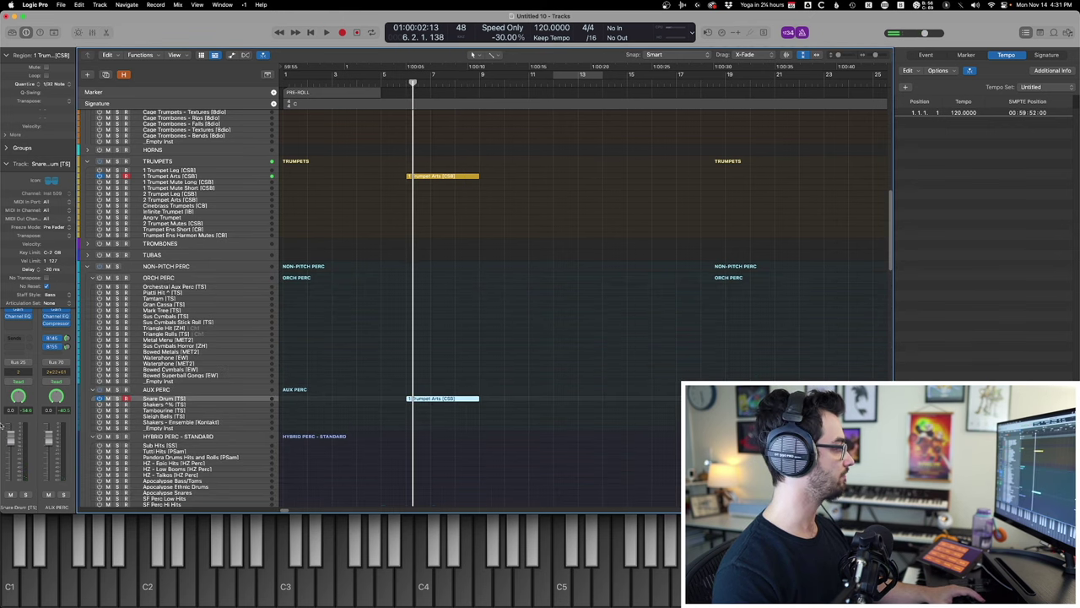
pyautogui.click(456, 398)
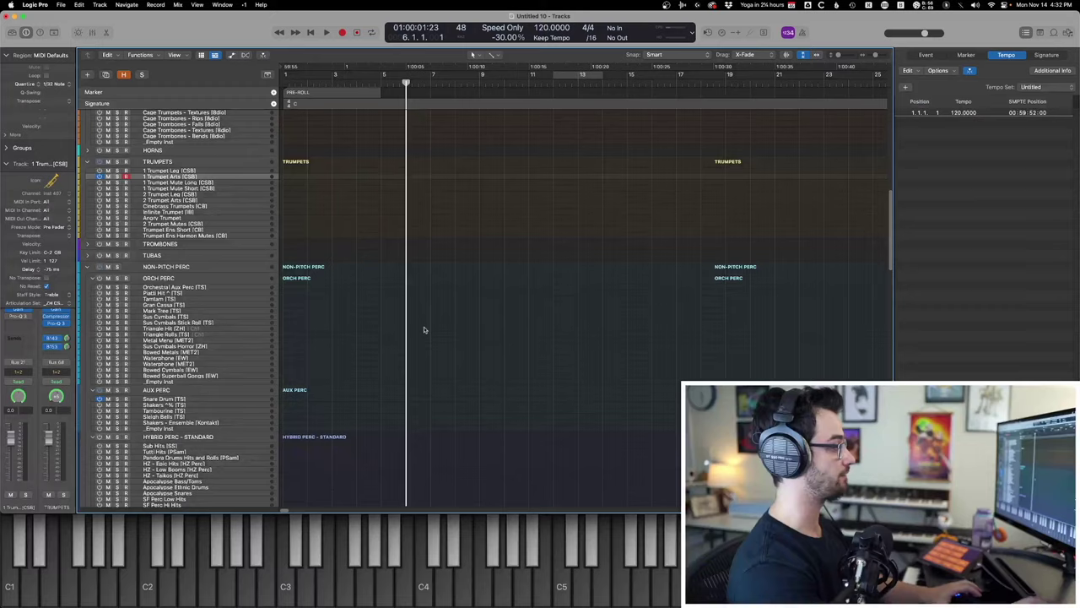
# Select Flute Arts [CSW] to audition it, then select 1 Trumpet Arts [CSB] in the TRUMPETS stack
pyautogui.scroll(10, 397, 325)
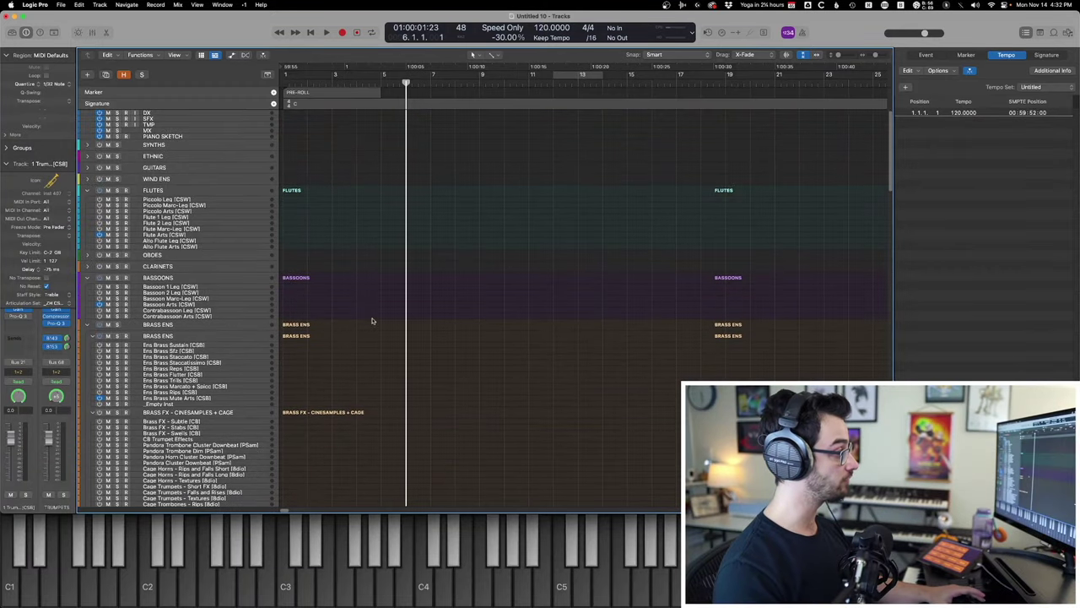
pyautogui.click(148, 235)
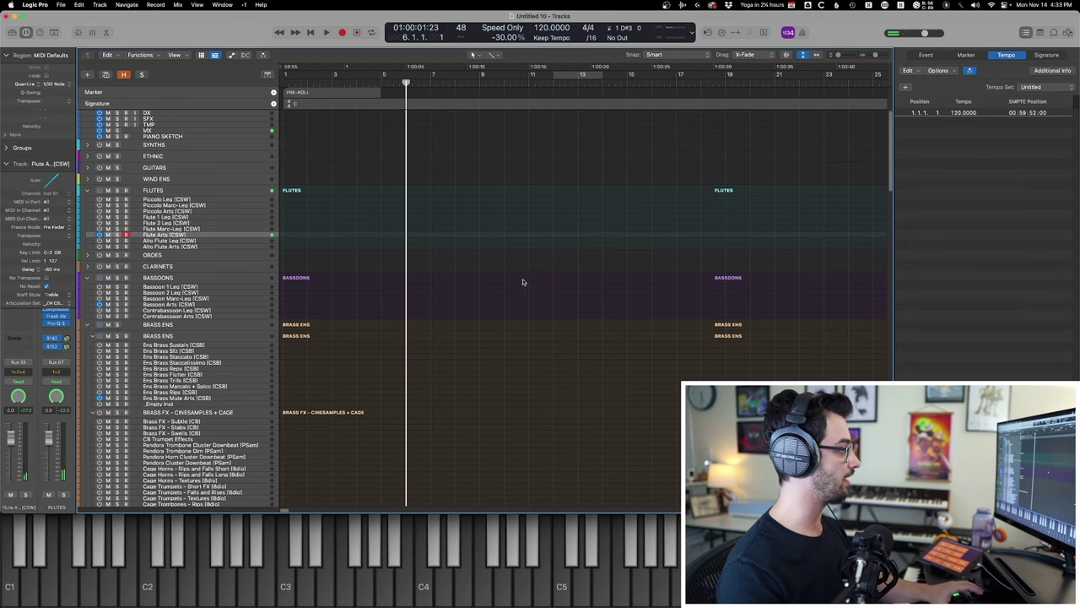
pyautogui.scroll(-5, 522, 282)
pyautogui.click(200, 361)
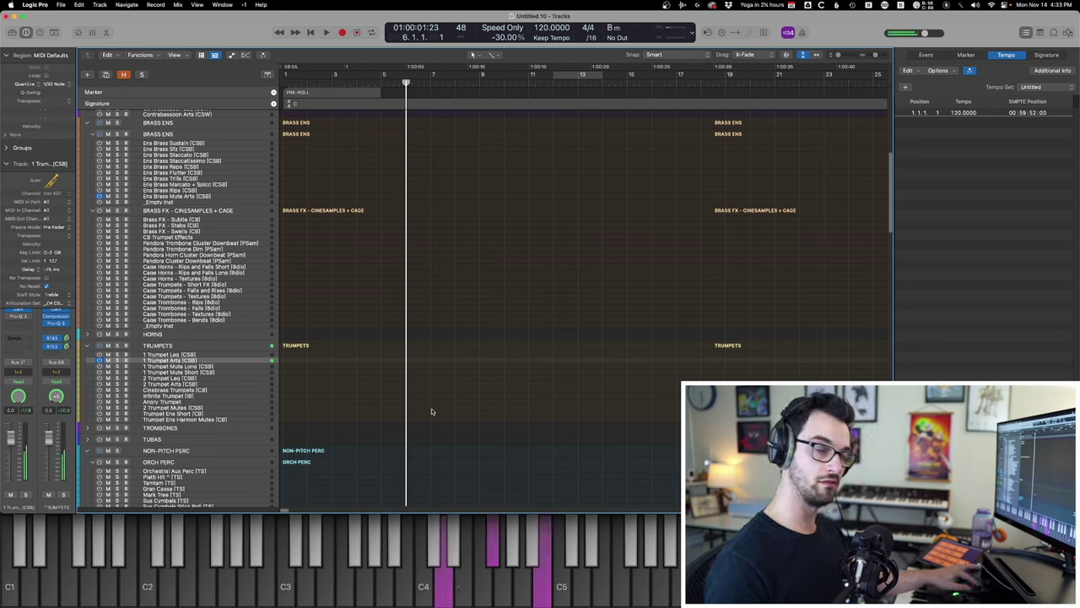
# Select Trumpet Ens Harmon Mutes [CB] for the muted trumpet sound, then record-enable Alto Flute Leg [CSW] in the FLUTES stack
pyautogui.click(148, 419)
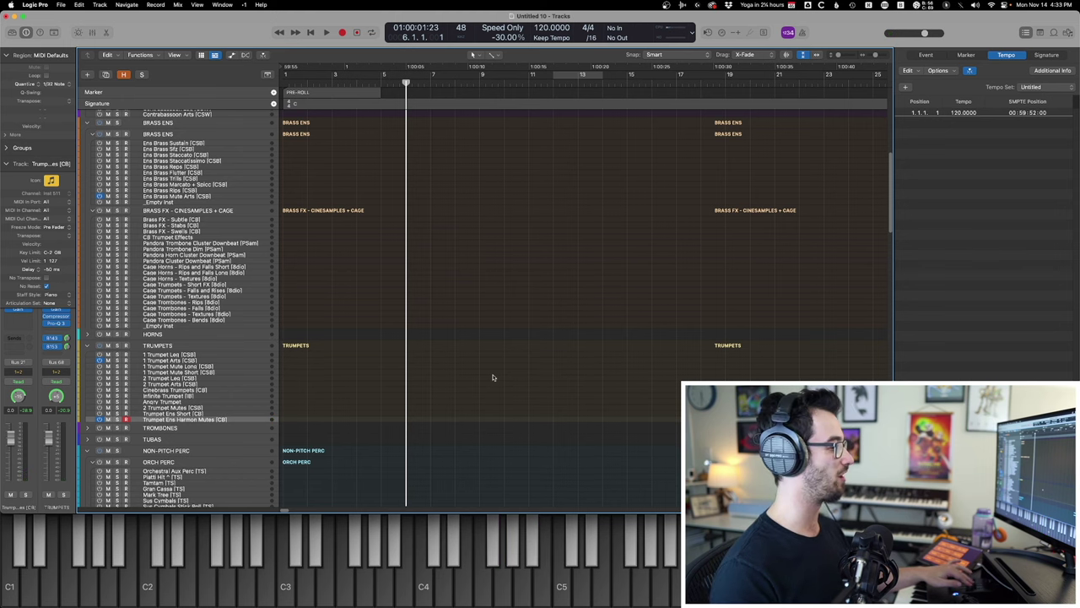
pyautogui.scroll(8, 493, 377)
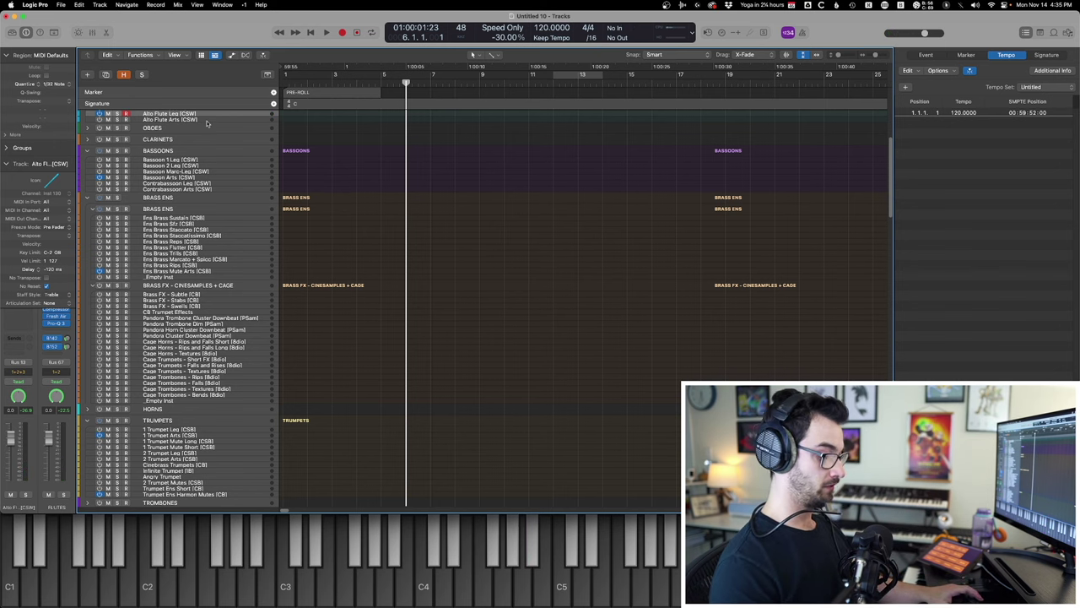
pyautogui.click(126, 114)
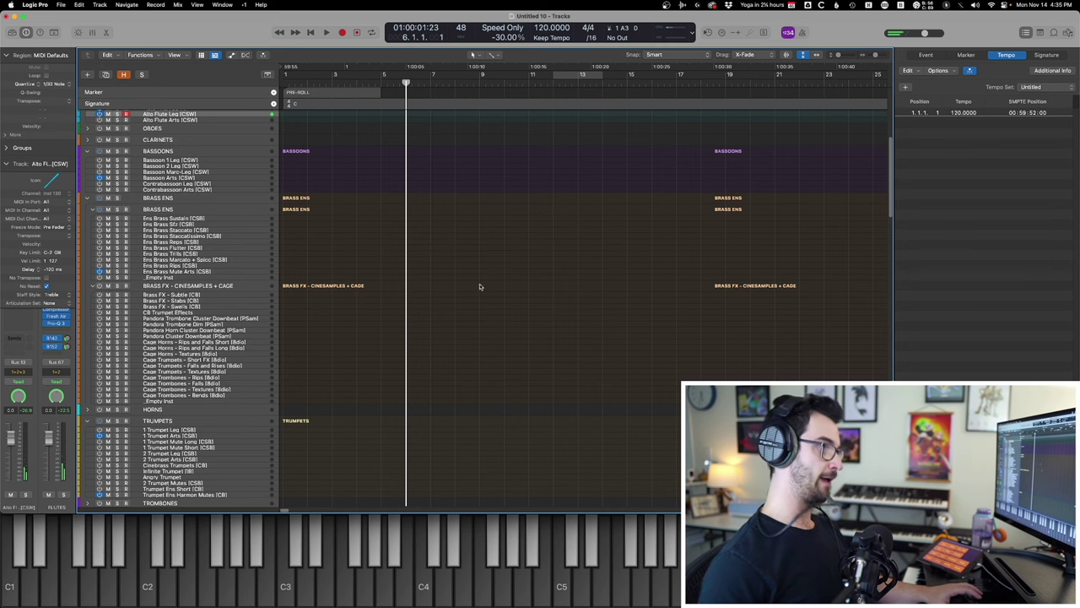
# Select the Vibraphone [OT] track in the PITCH PERC stack so it can be played
pyautogui.scroll(-5, 424, 261)
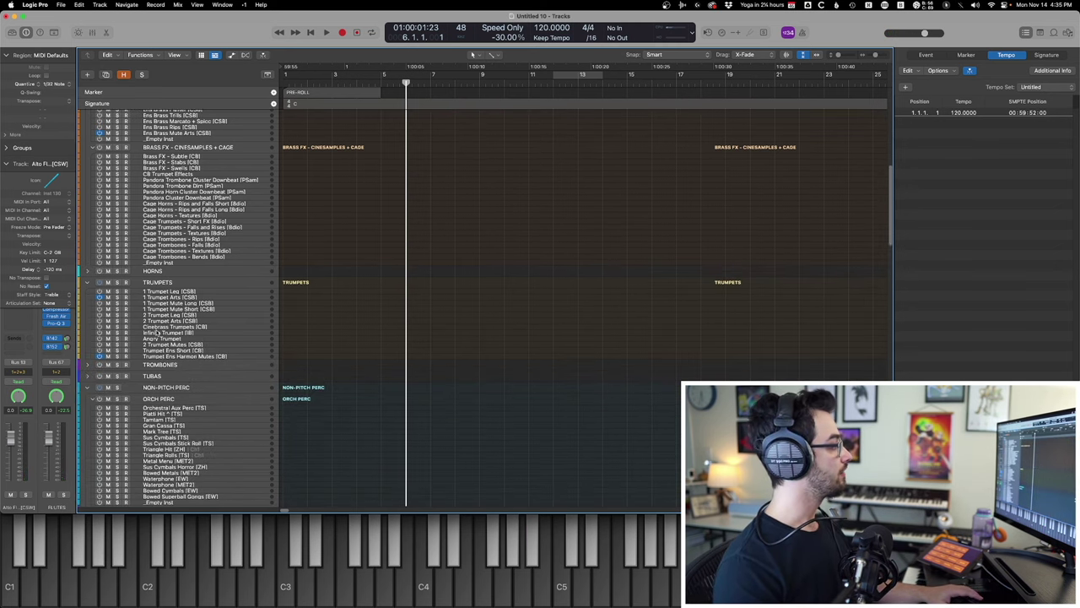
pyautogui.scroll(-5, 156, 333)
pyautogui.scroll(-20, 155, 359)
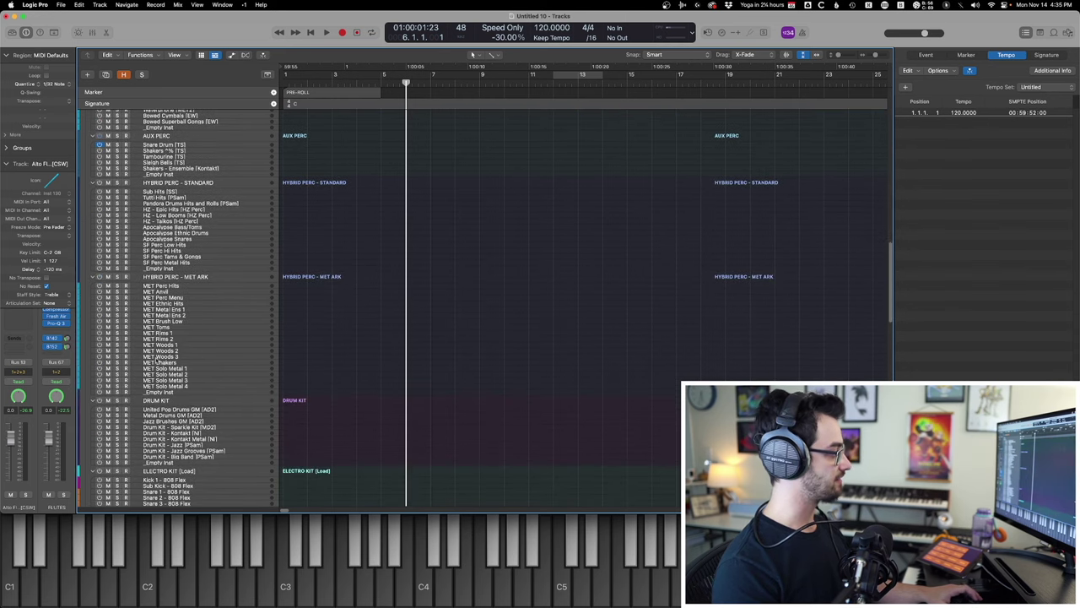
pyautogui.click(154, 442)
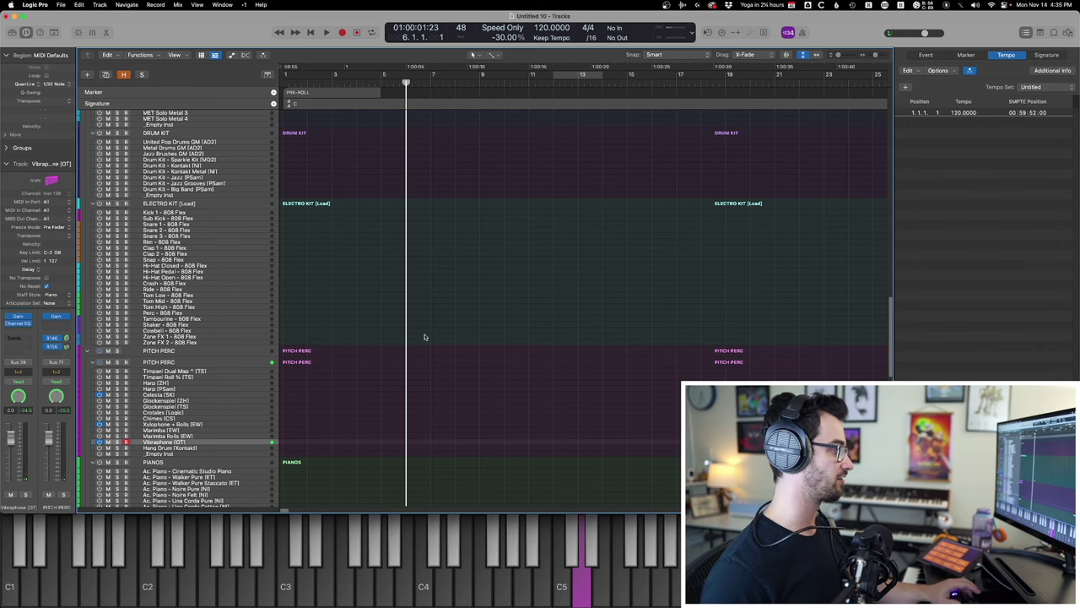
pyautogui.scroll(5, 366, 338)
pyautogui.scroll(5, 242, 154)
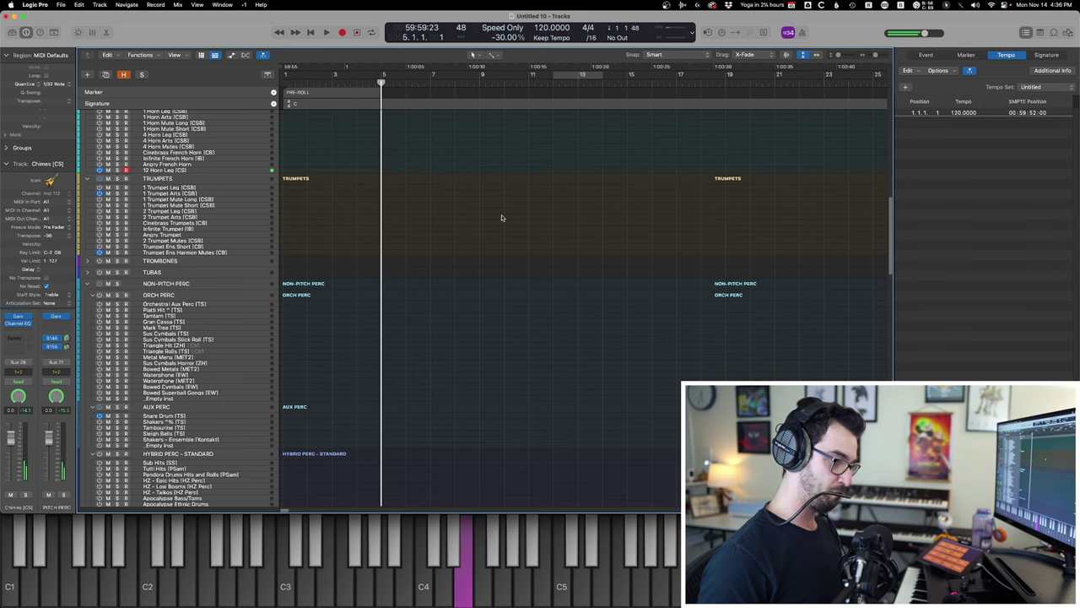
pyautogui.scroll(-15, 457, 245)
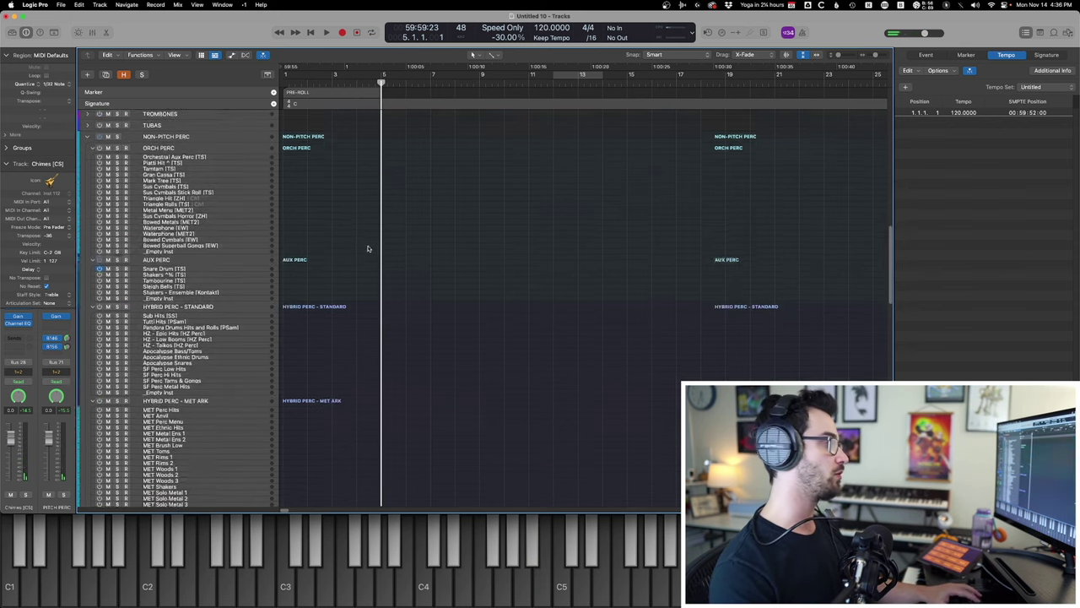